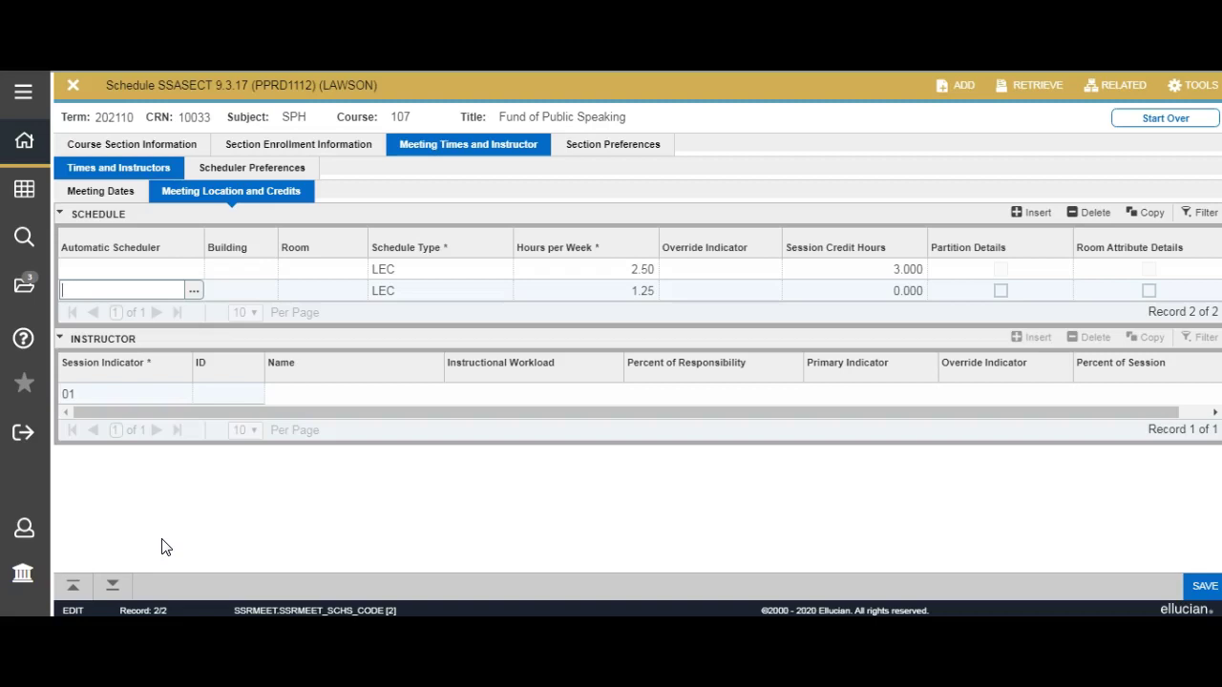
Open the building query for the first meeting record and set its campus filter to BW, Birmingham West Campus
left_click(148, 268)
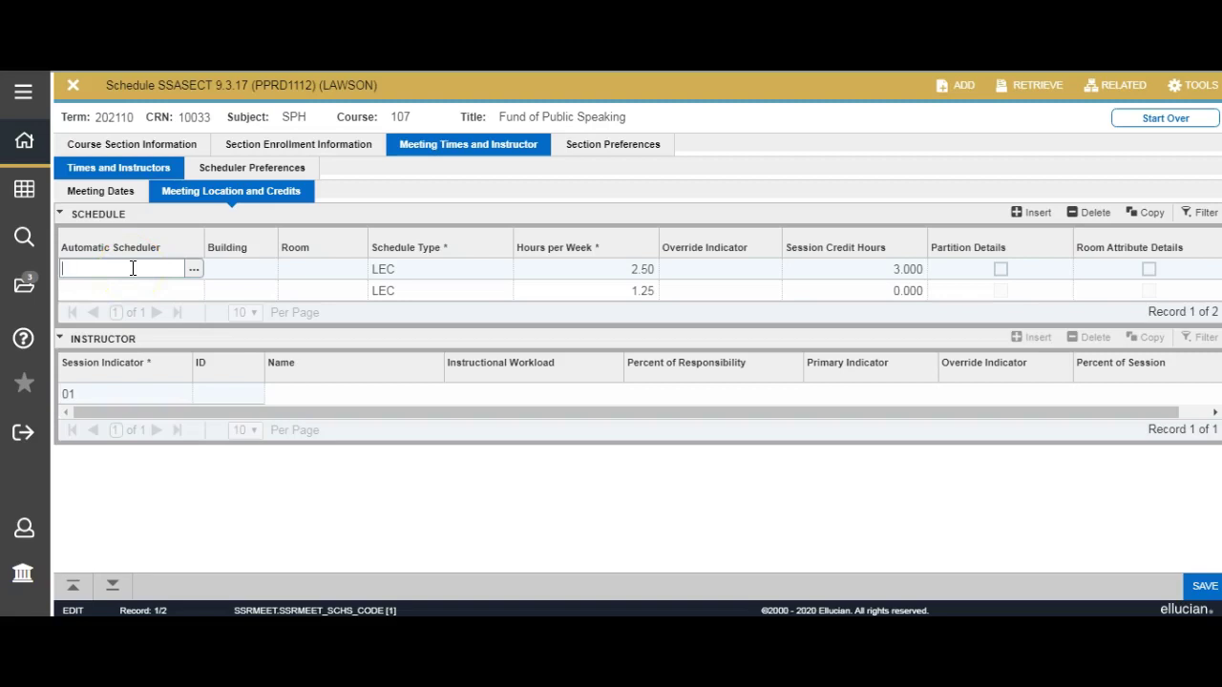
key("Tab")
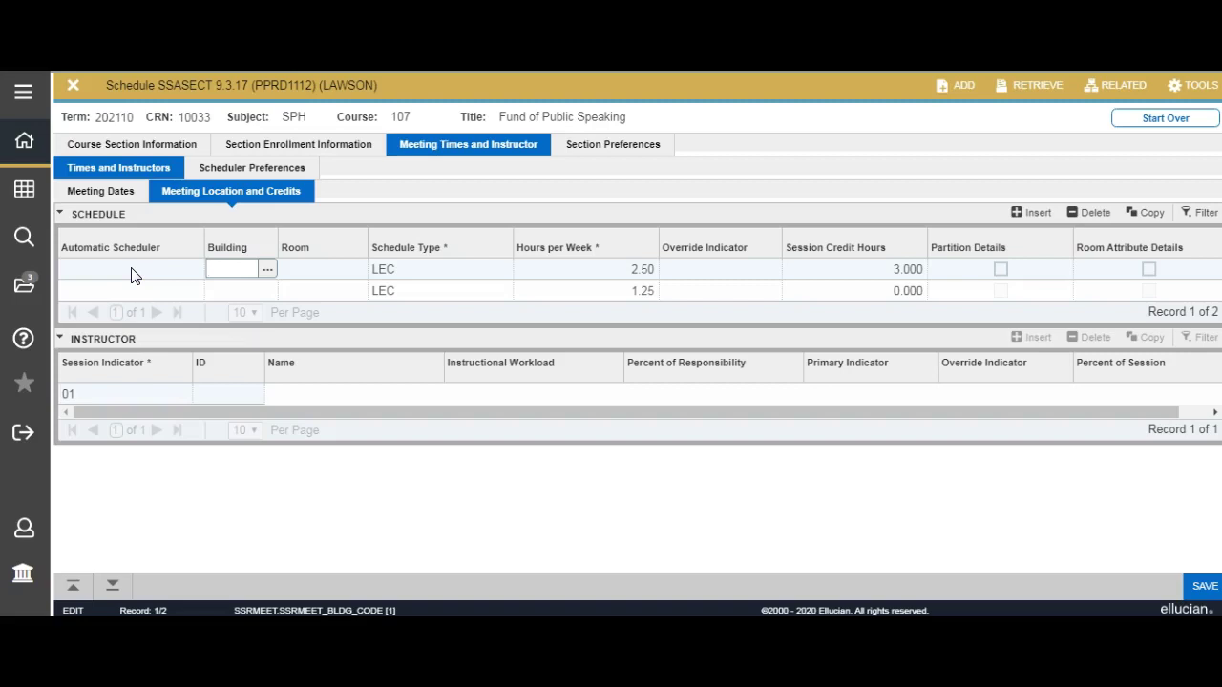
left_click(274, 269)
left_click(269, 273)
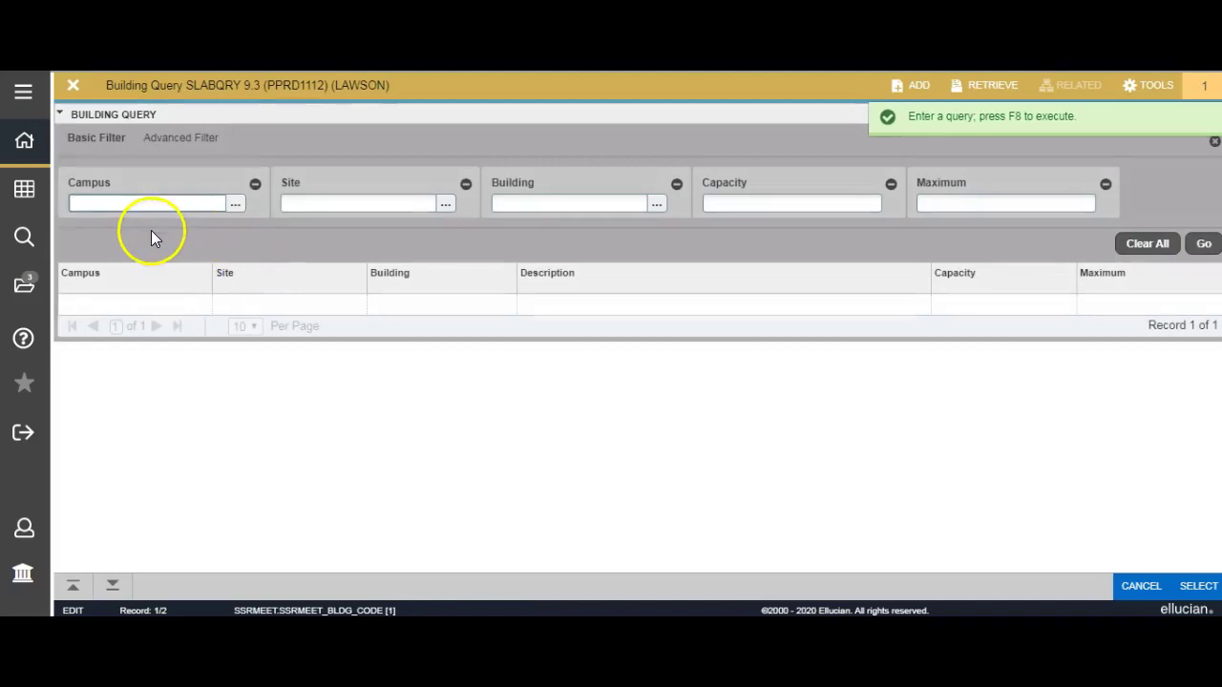
left_click(236, 205)
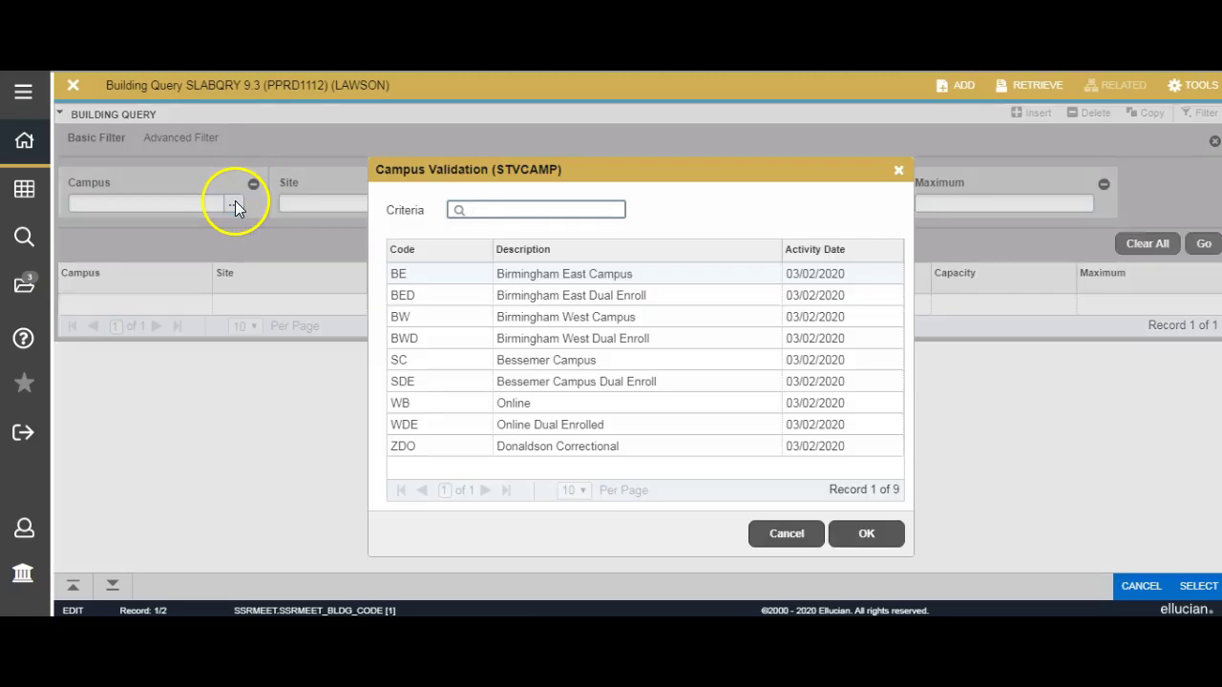
left_click(439, 324)
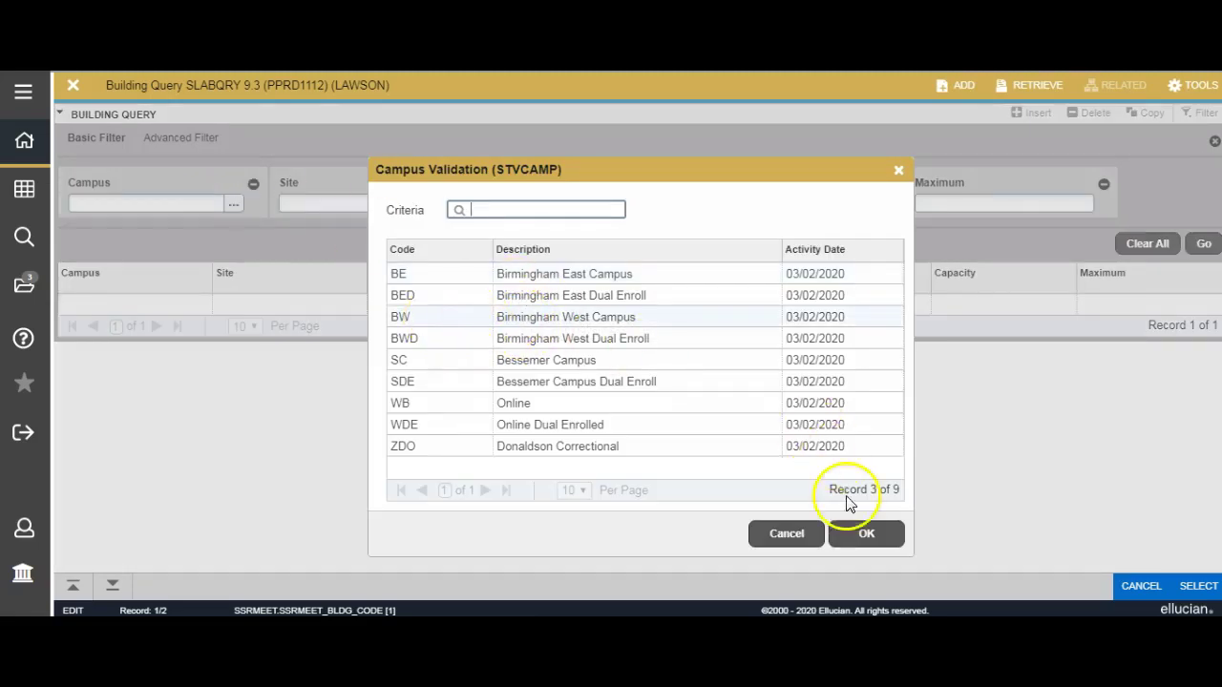
left_click(869, 538)
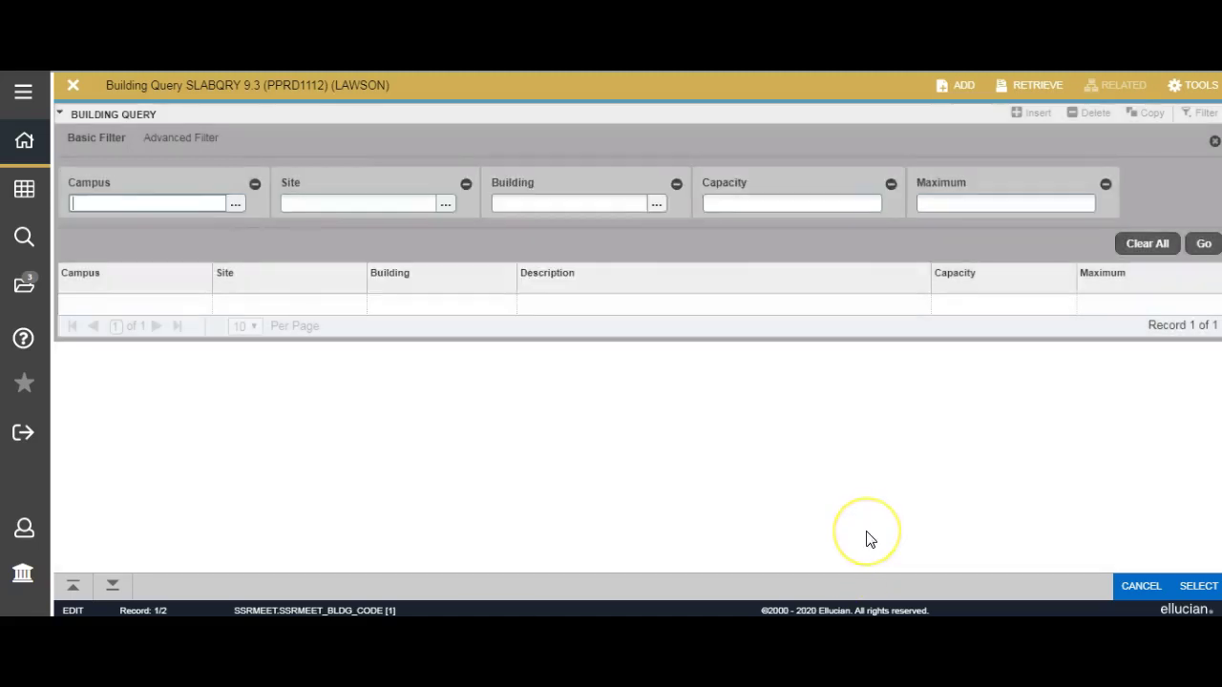
left_click(176, 236)
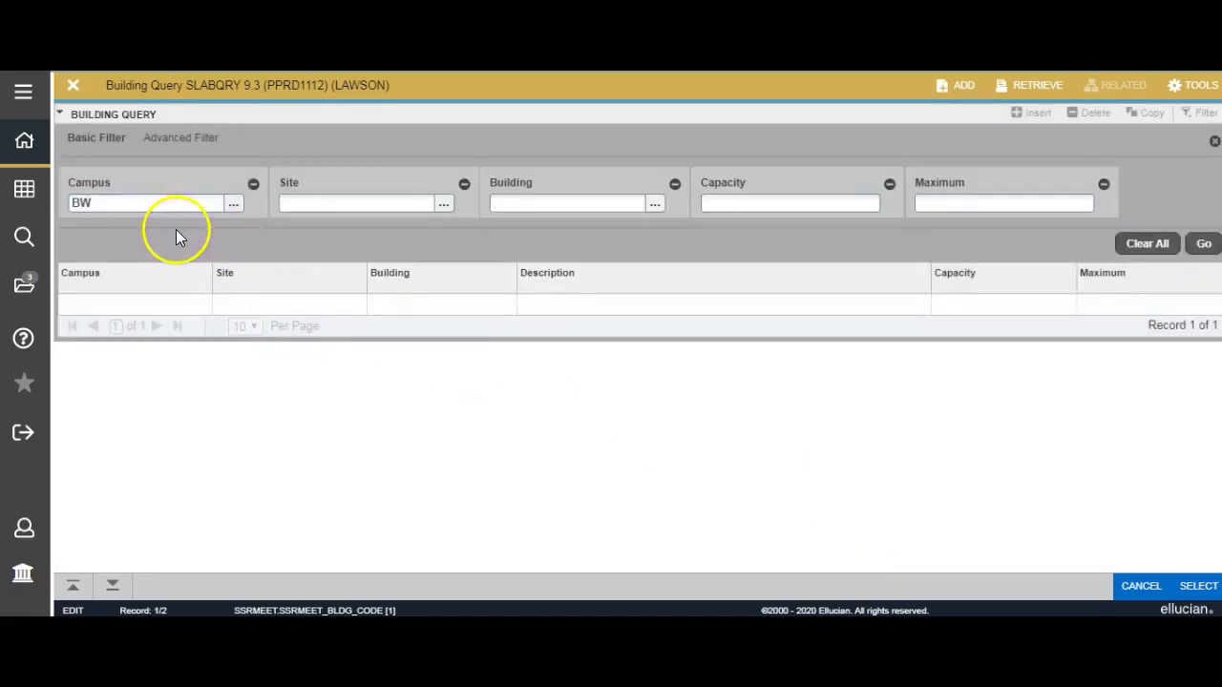
List 50 building codes per page and choose BWA, Building A-Academic, as the building filter
left_click(656, 206)
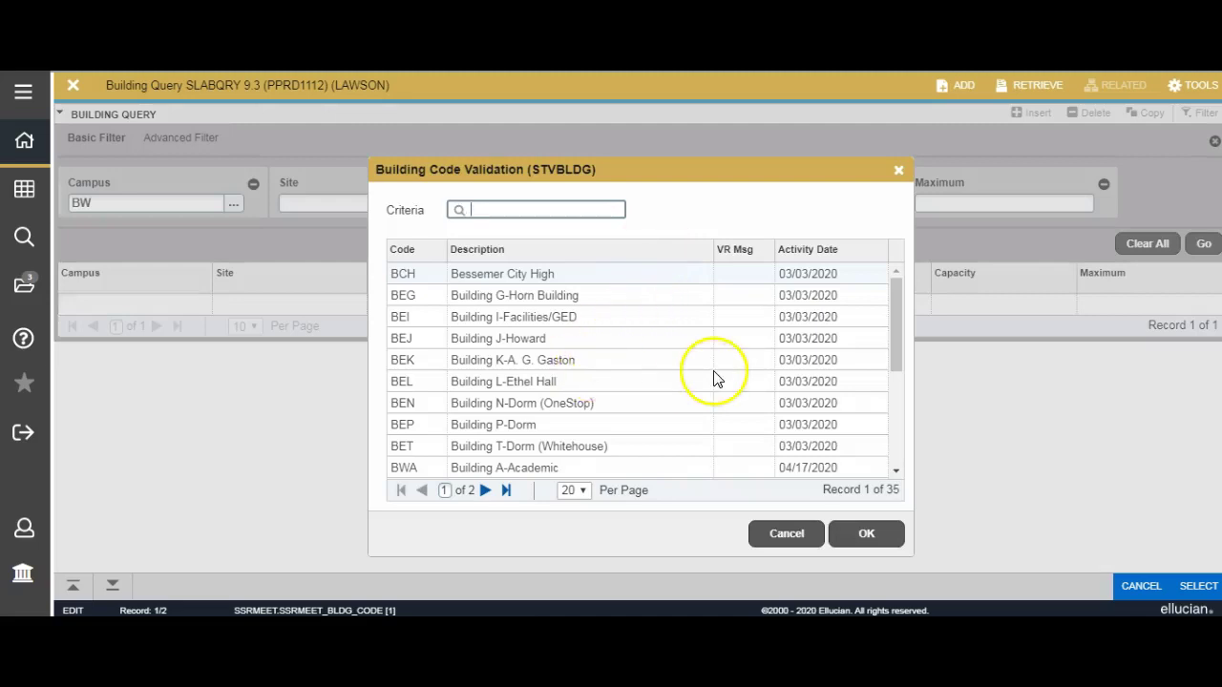
left_click(436, 467)
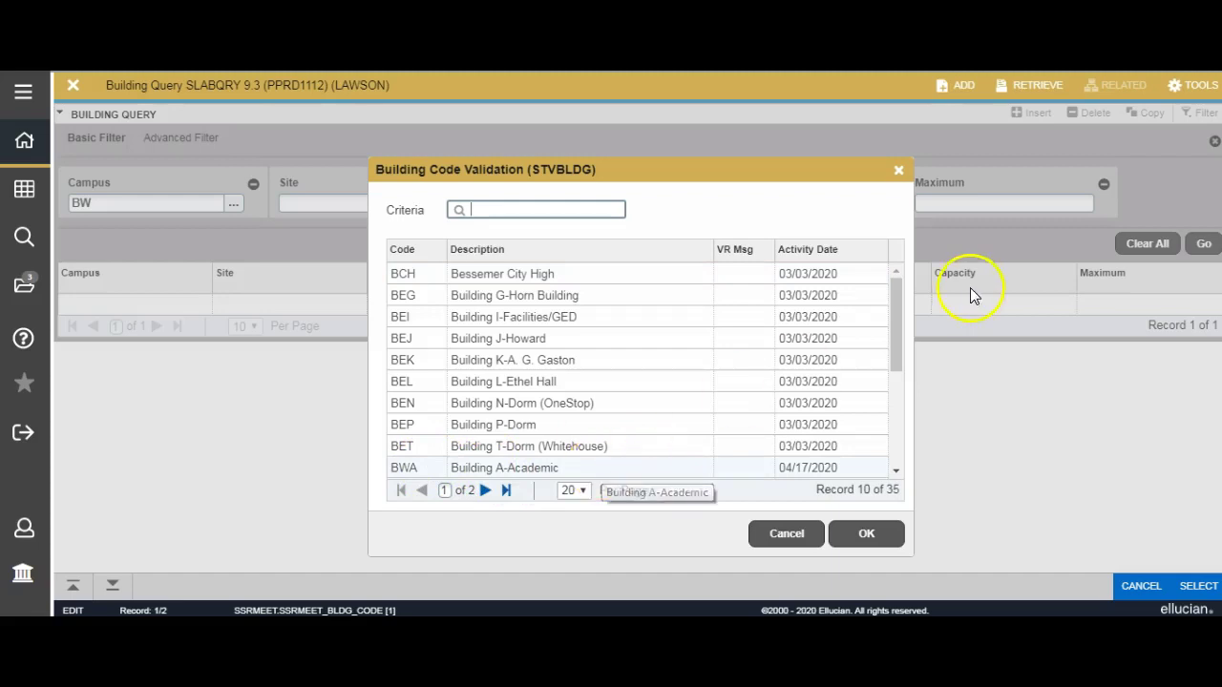
scroll(902, 366, "down", 1)
left_click_drag(901, 365, 897, 428)
left_click(616, 445)
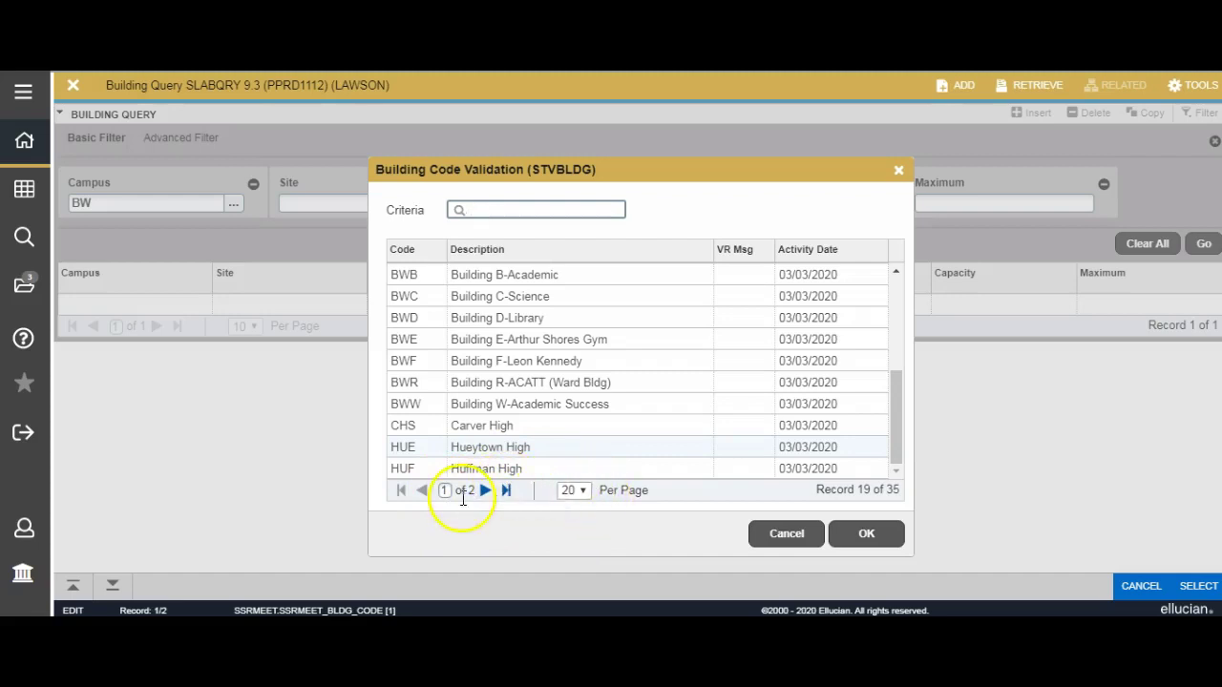
left_click(579, 491)
left_click(577, 565)
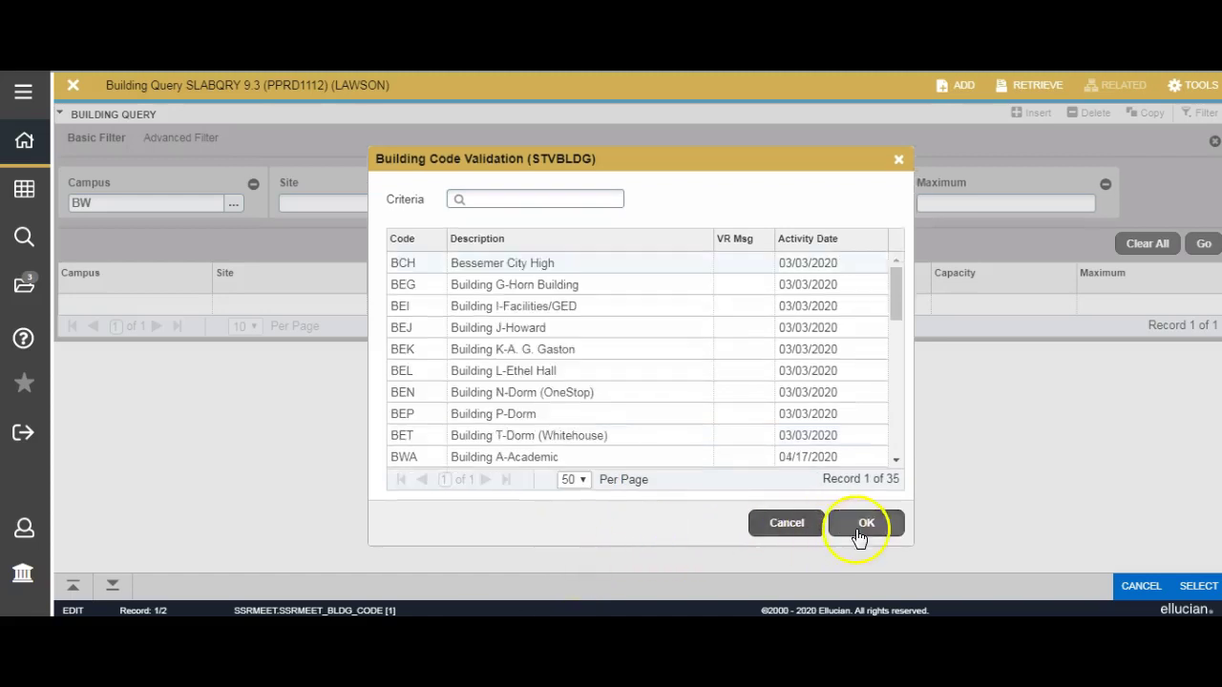
left_click_drag(895, 304, 918, 333)
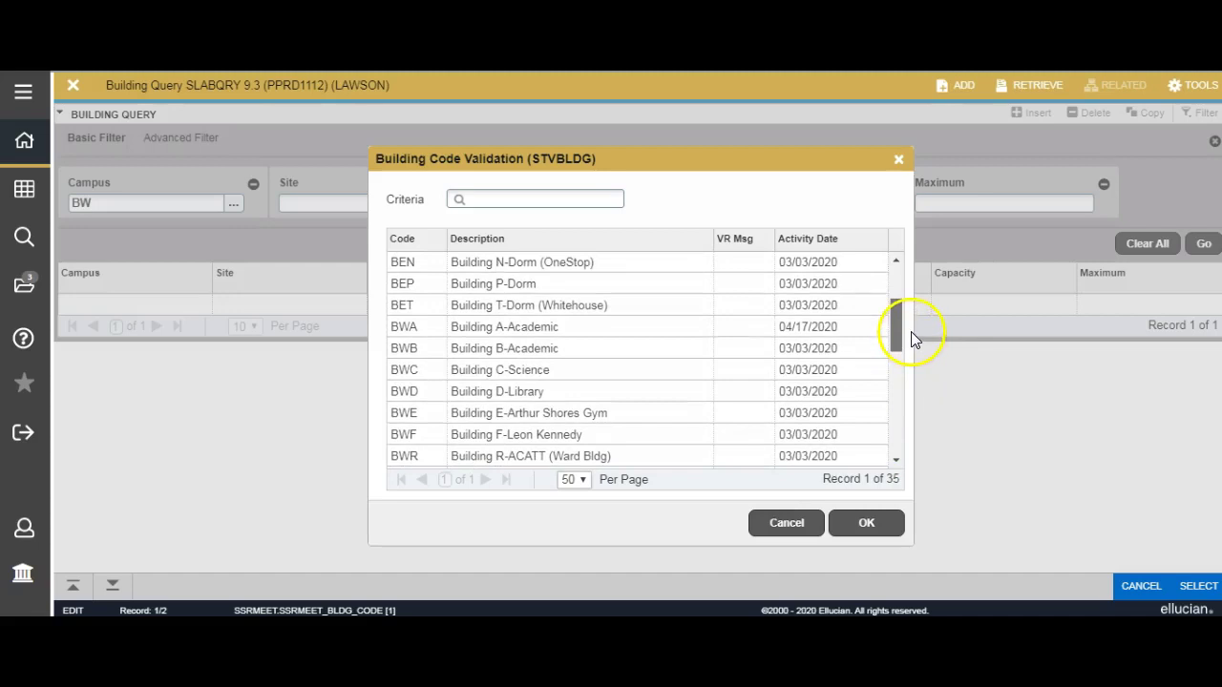
left_click(541, 325)
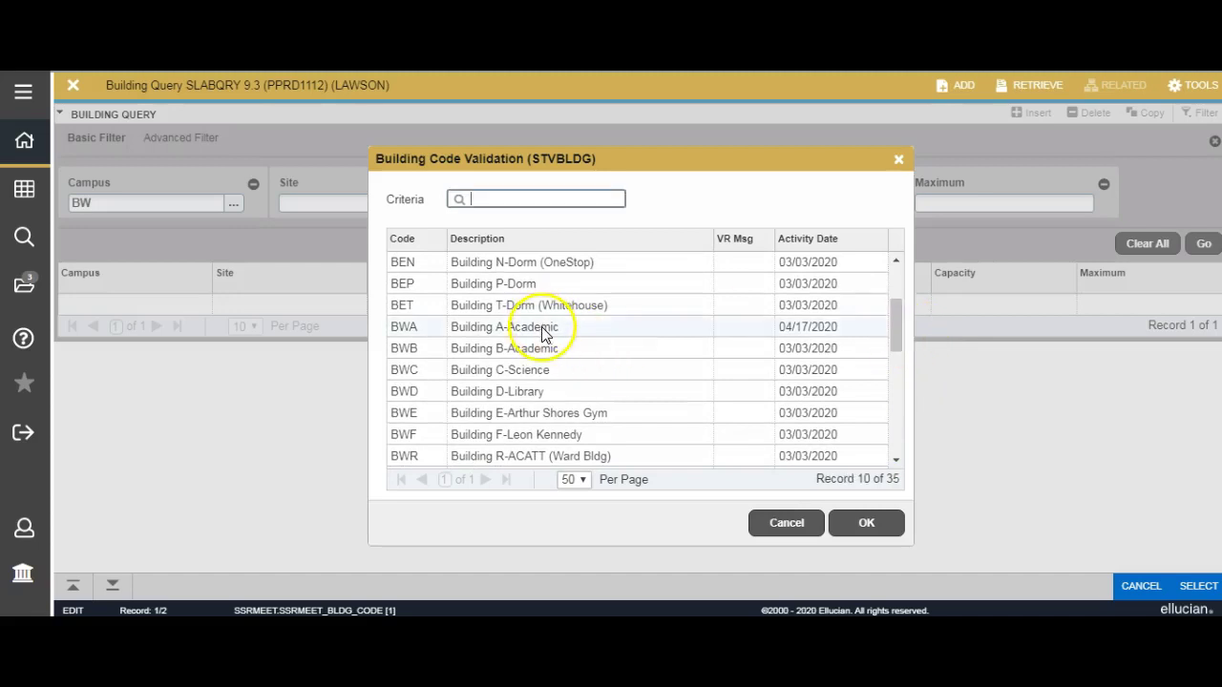
left_click(867, 524)
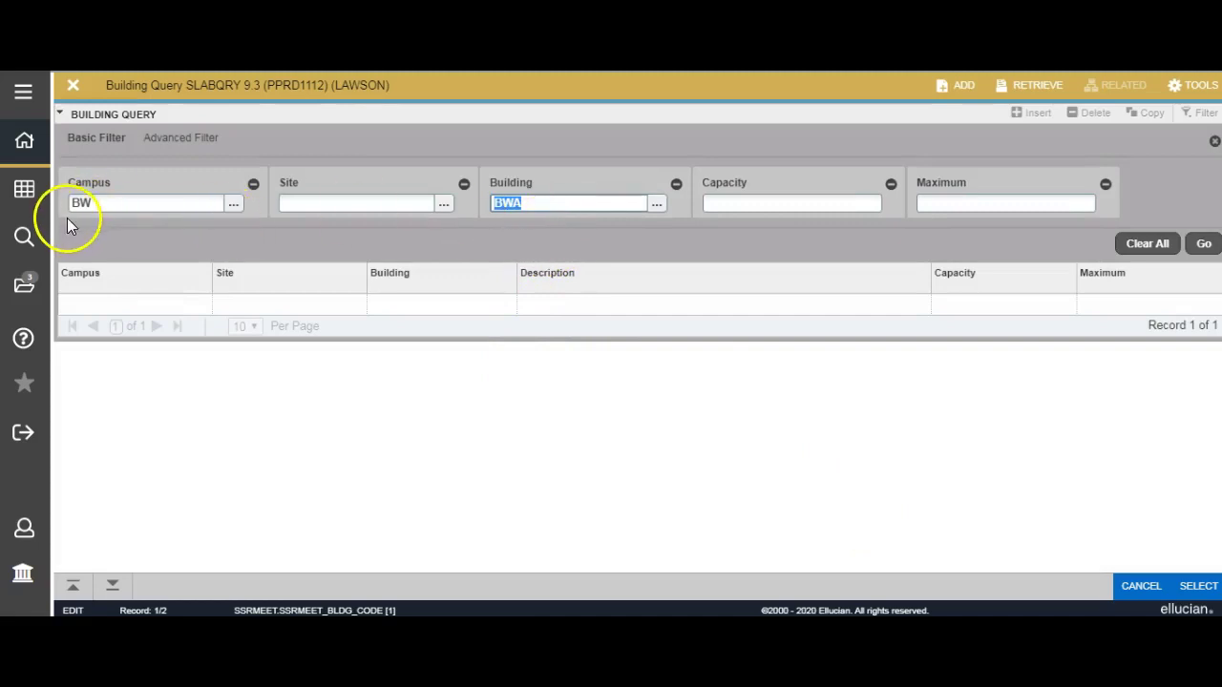
Run the building query and assign building BWA to the first meeting record
left_click(503, 234)
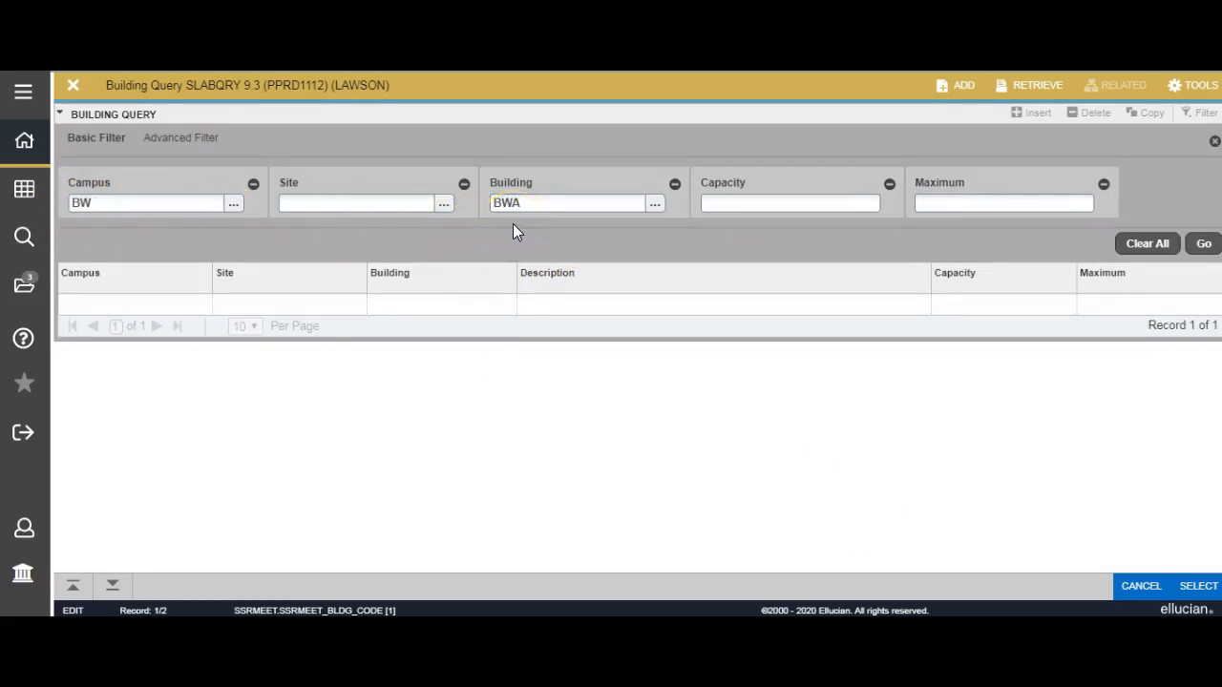
left_click(1203, 244)
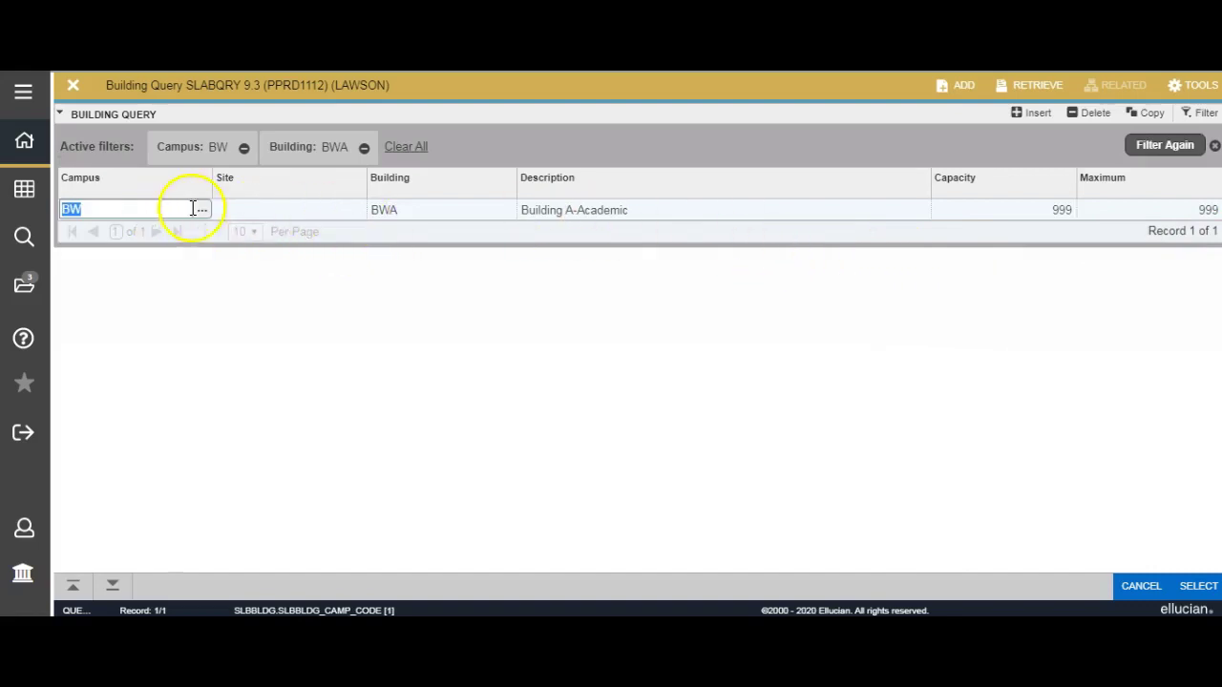
left_click(1198, 587)
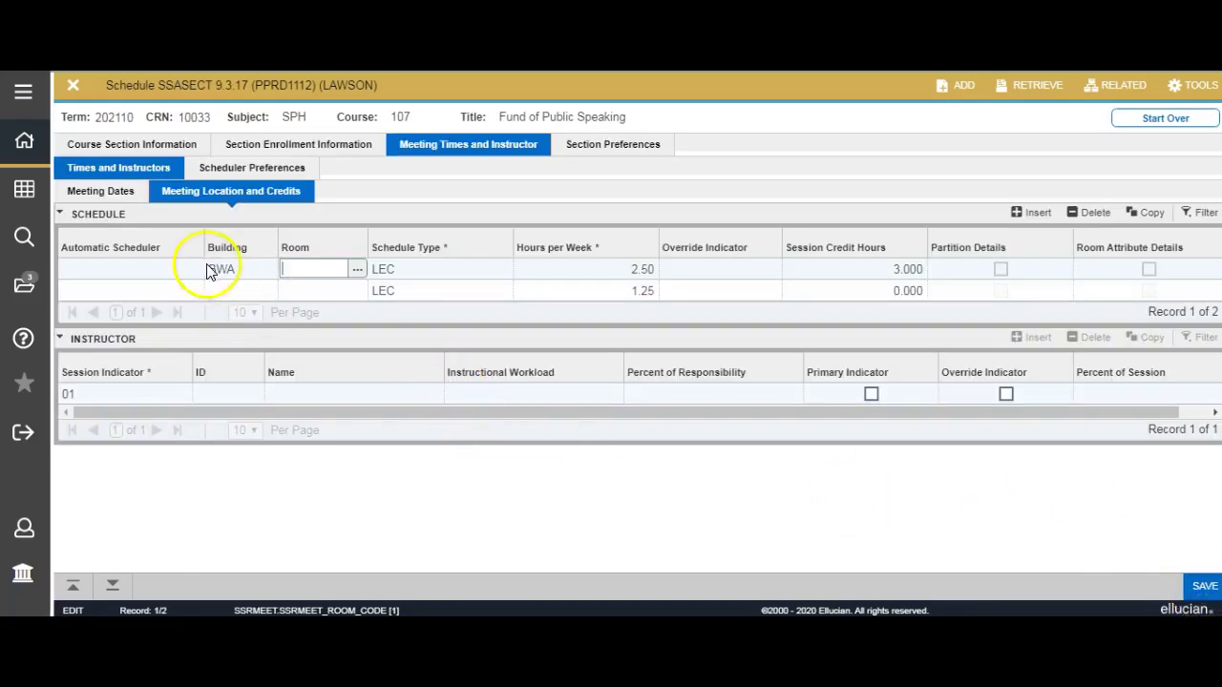
Query the available rooms for the first meeting record, filtered by building BWA
left_click(356, 271)
left_click(359, 273)
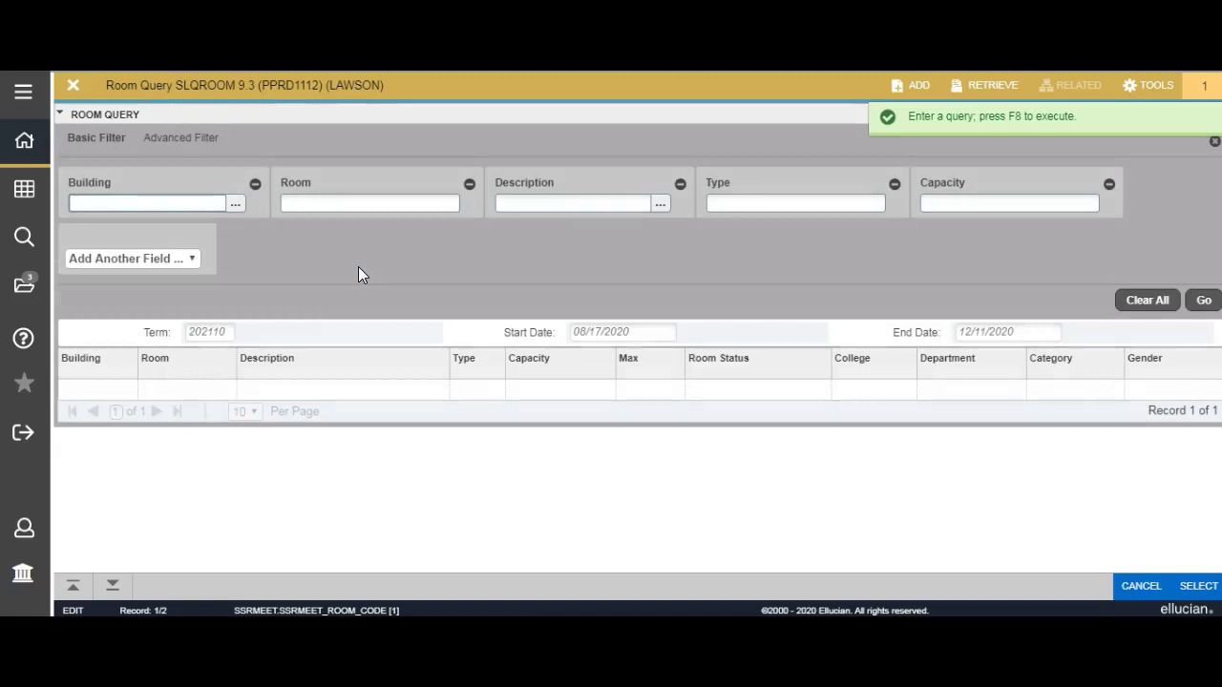
type("B")
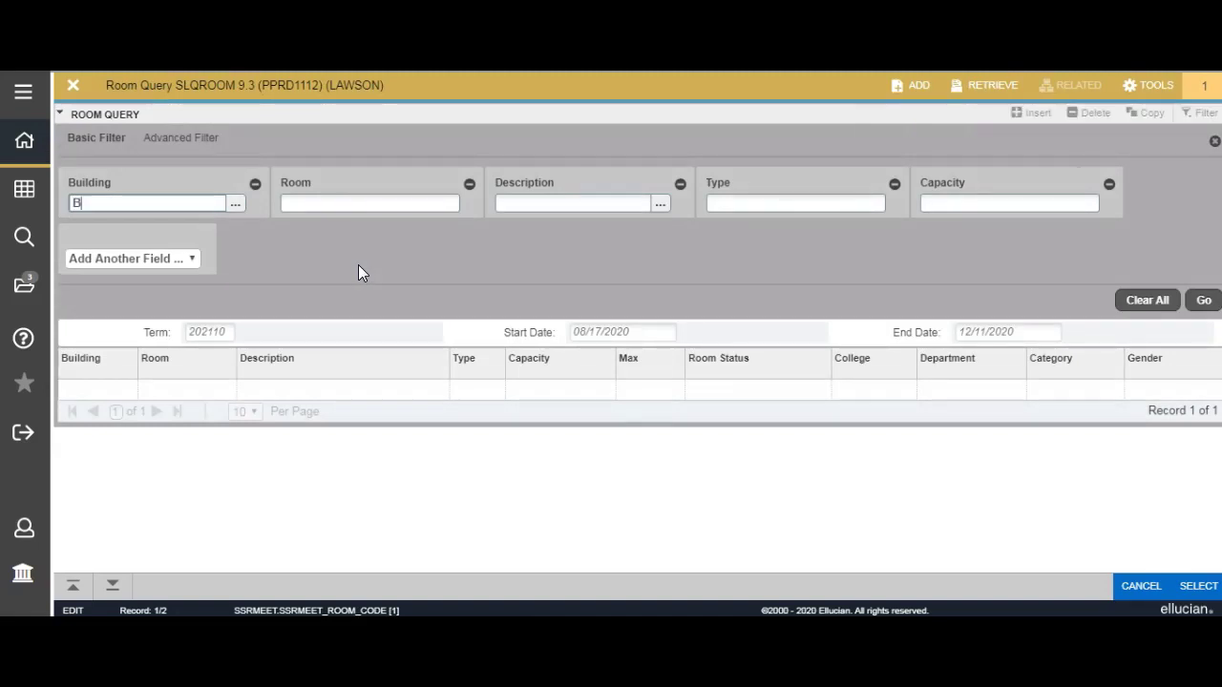
type("WA")
left_click(1205, 300)
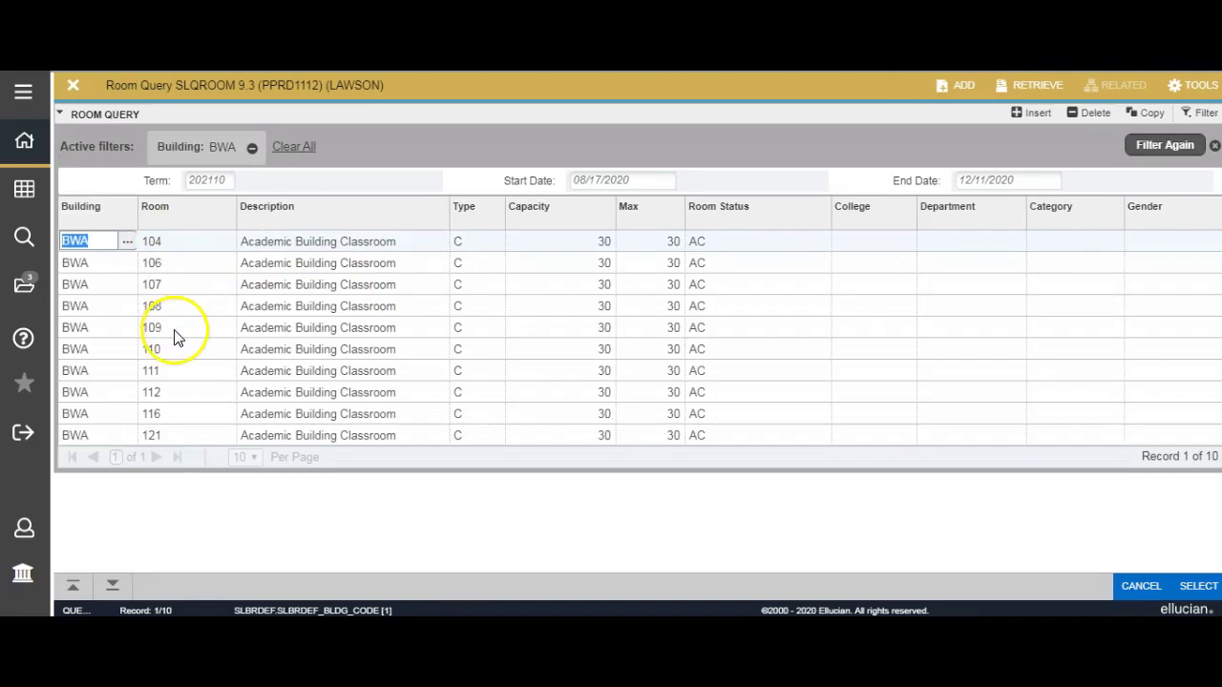
Assign room 110, an Academic Building Classroom in BWA, to the first meeting record
left_click(108, 353)
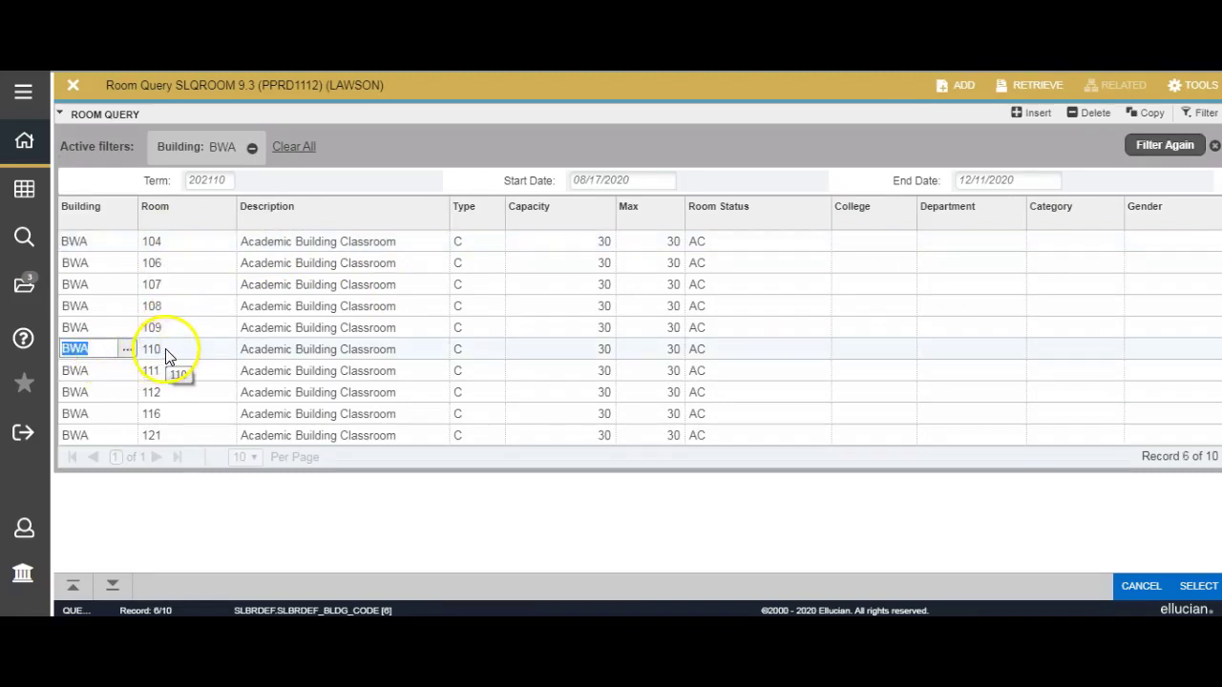
left_click(369, 348)
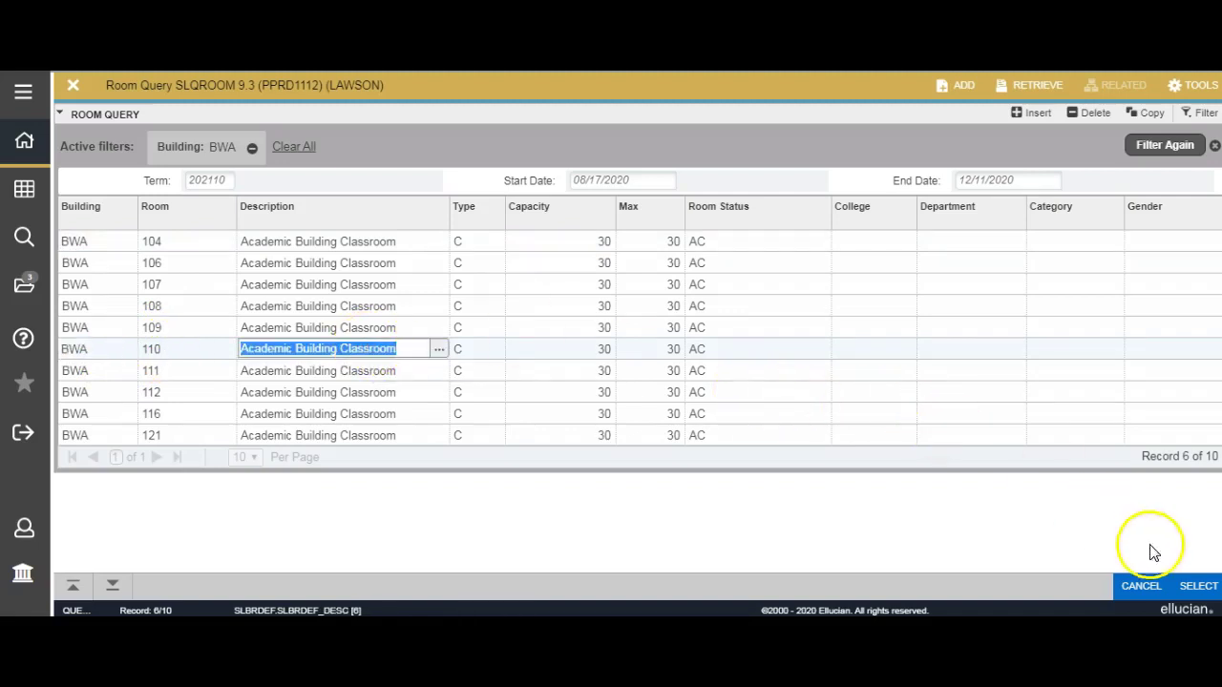
left_click(773, 353)
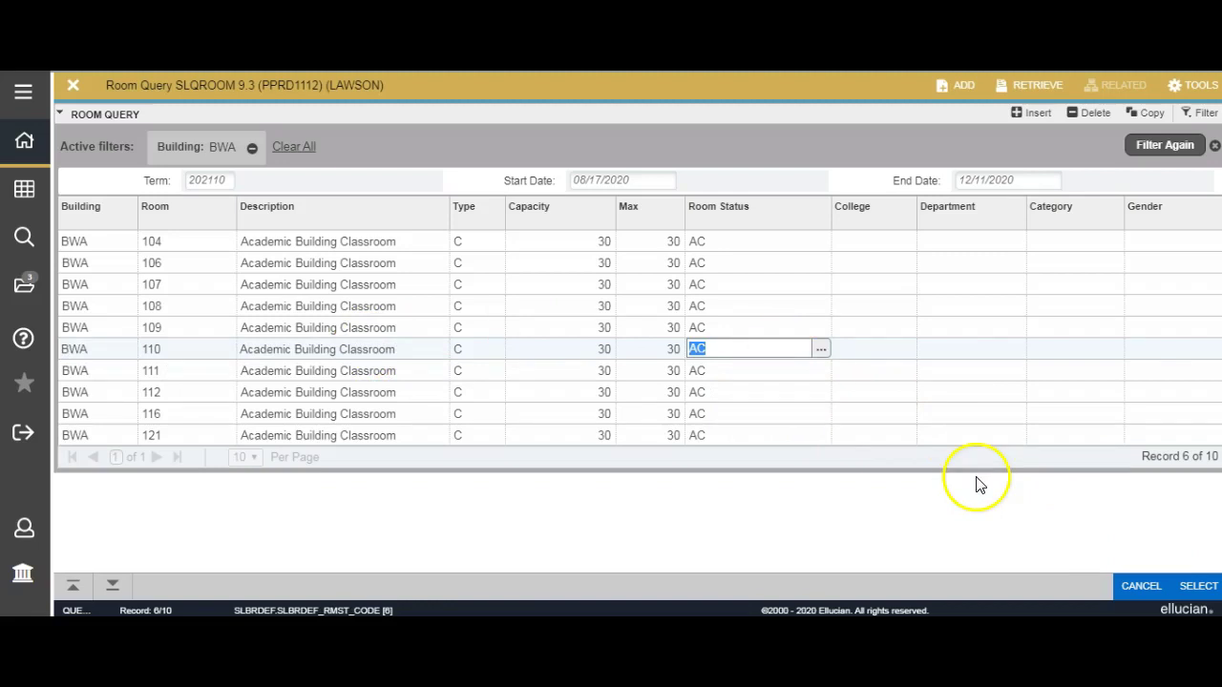
left_click(879, 351)
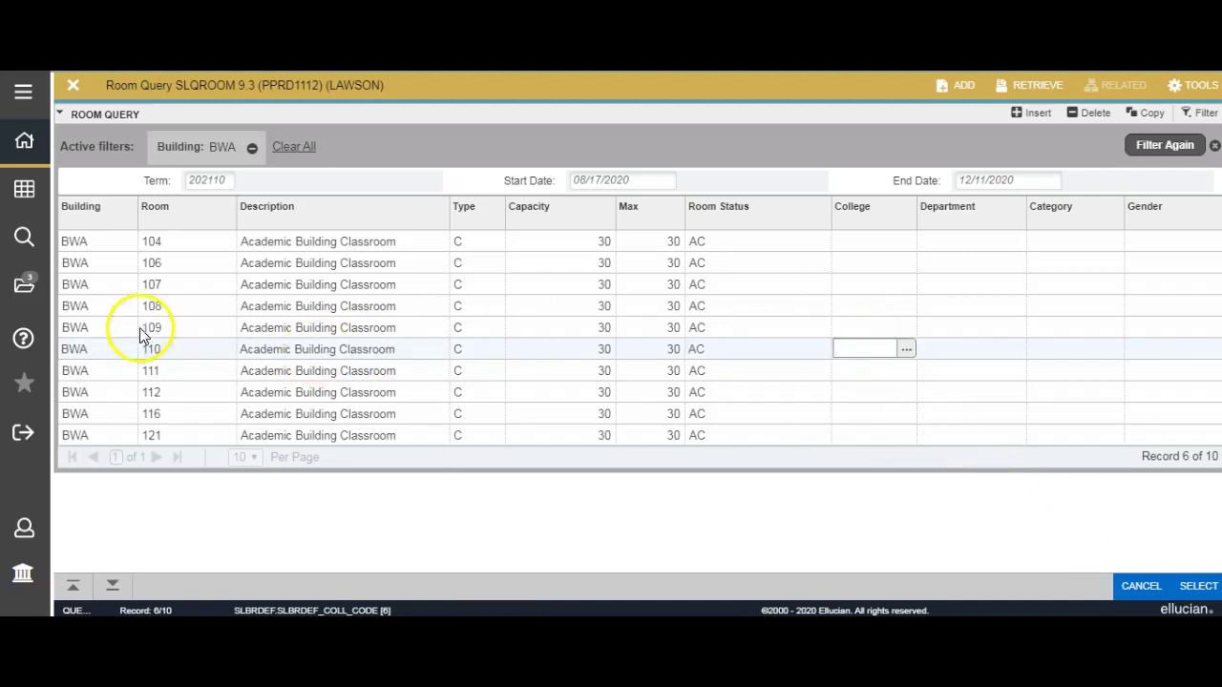
left_click(114, 351)
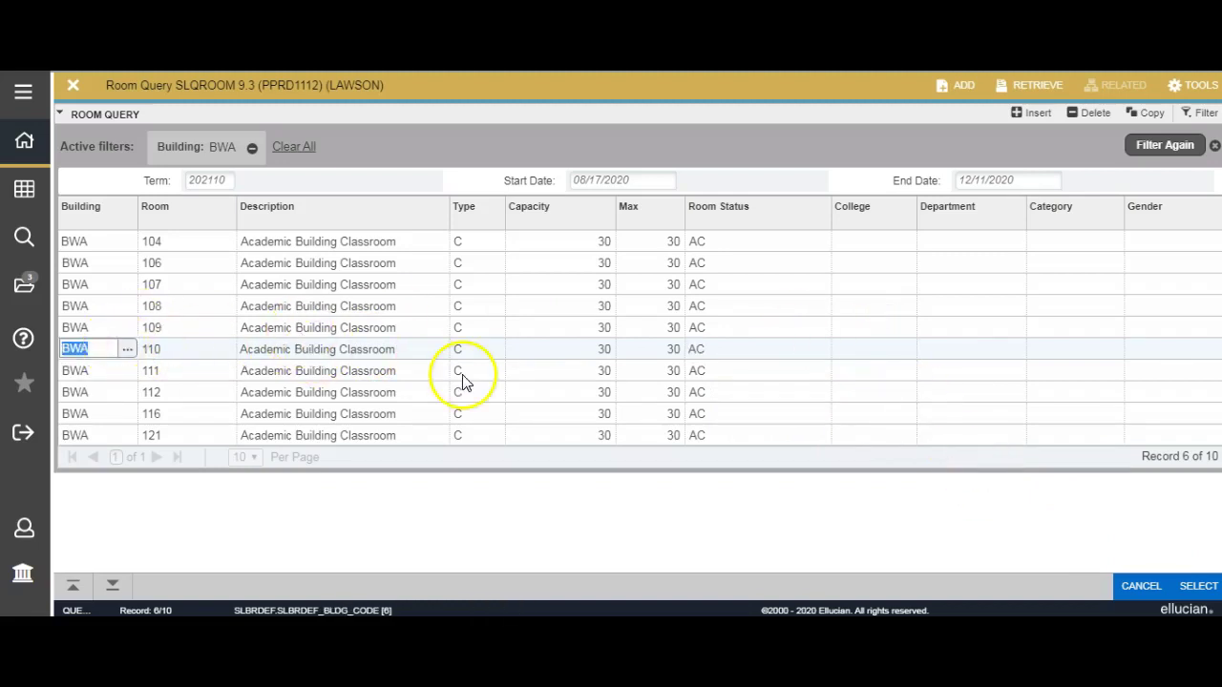
left_click(1195, 589)
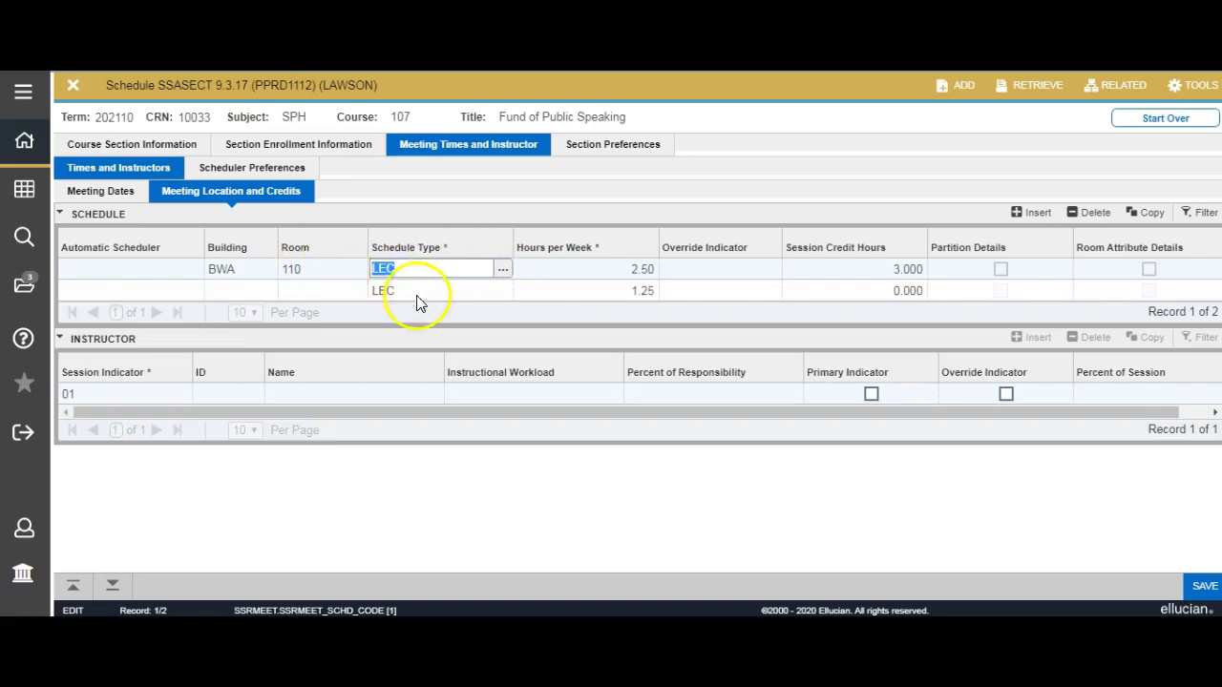
Look up the schedule types and choose LEC (Lecture) for the first meeting record
left_click(503, 274)
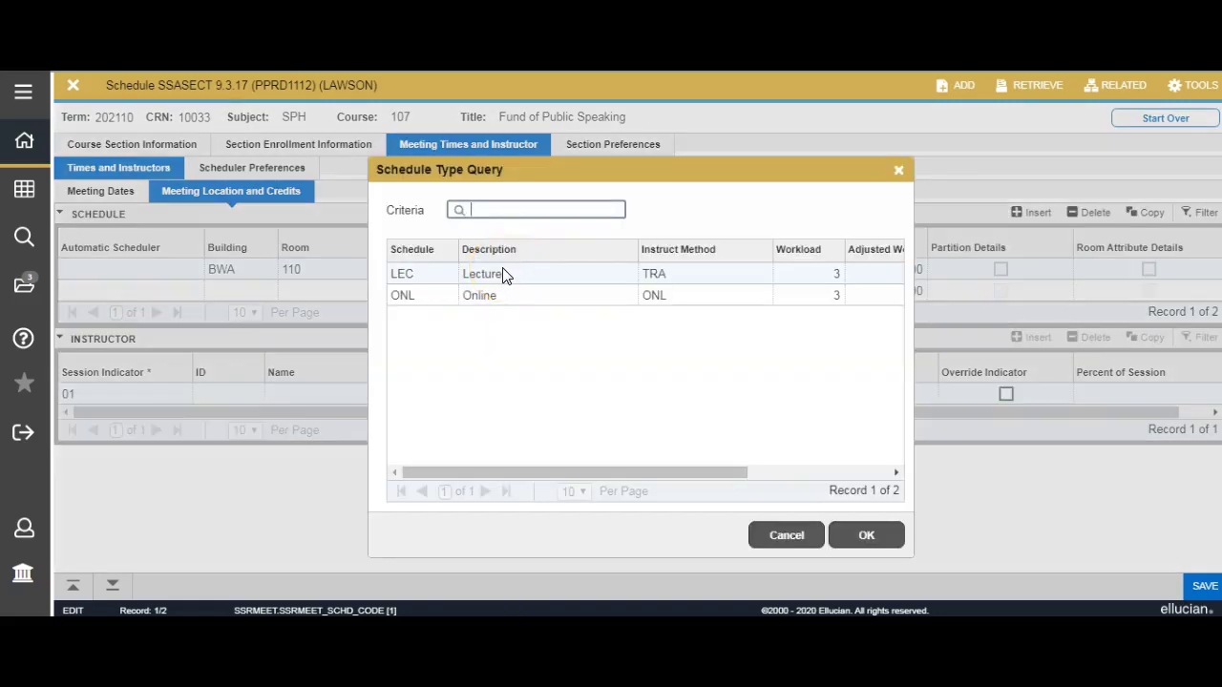
left_click(490, 275)
left_click(847, 540)
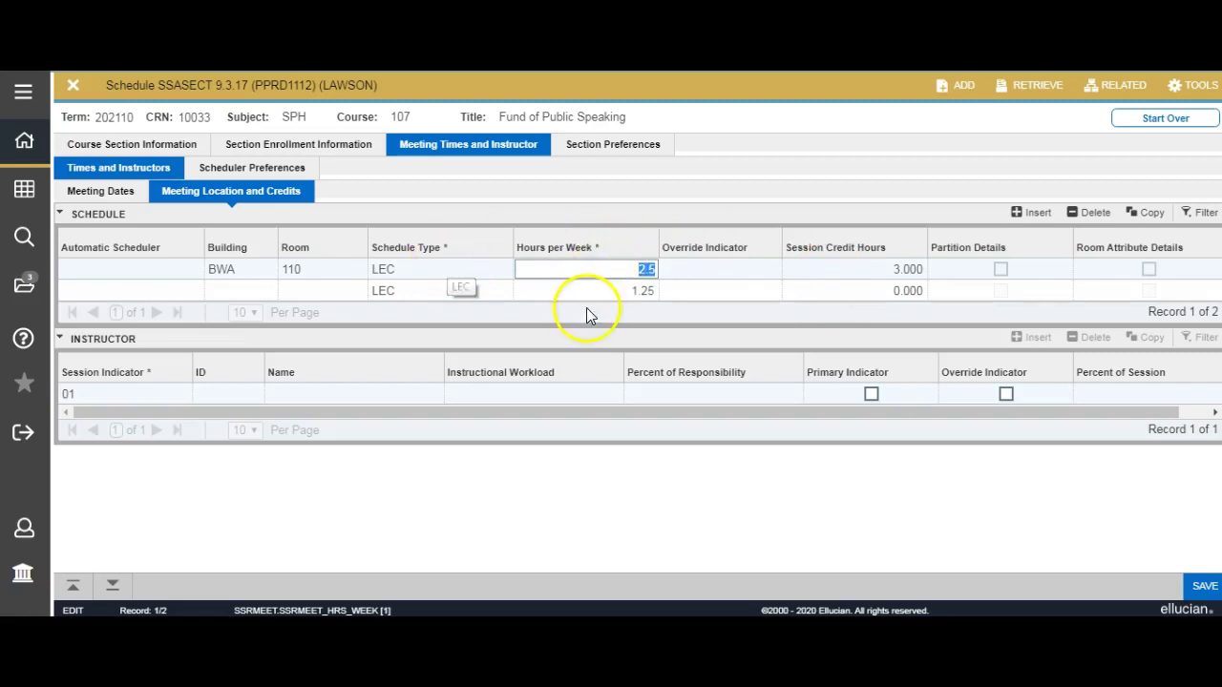
Review the hours per week and session credit hours of both meeting records
left_click(594, 271)
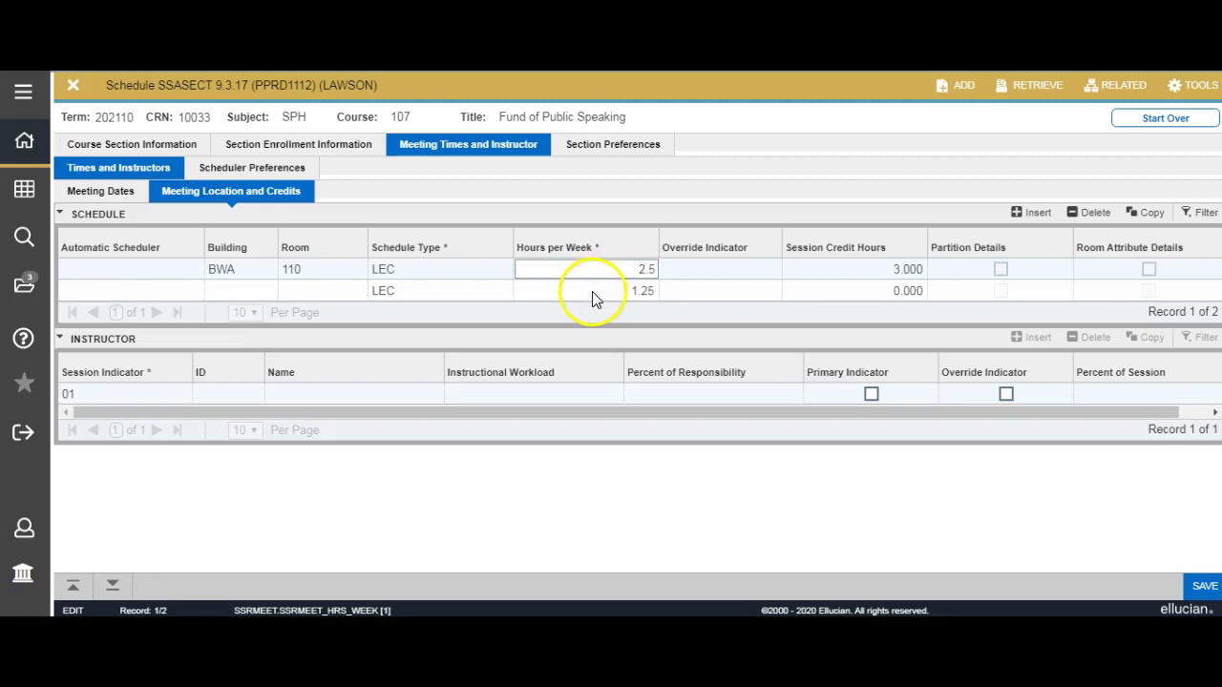
key("Down")
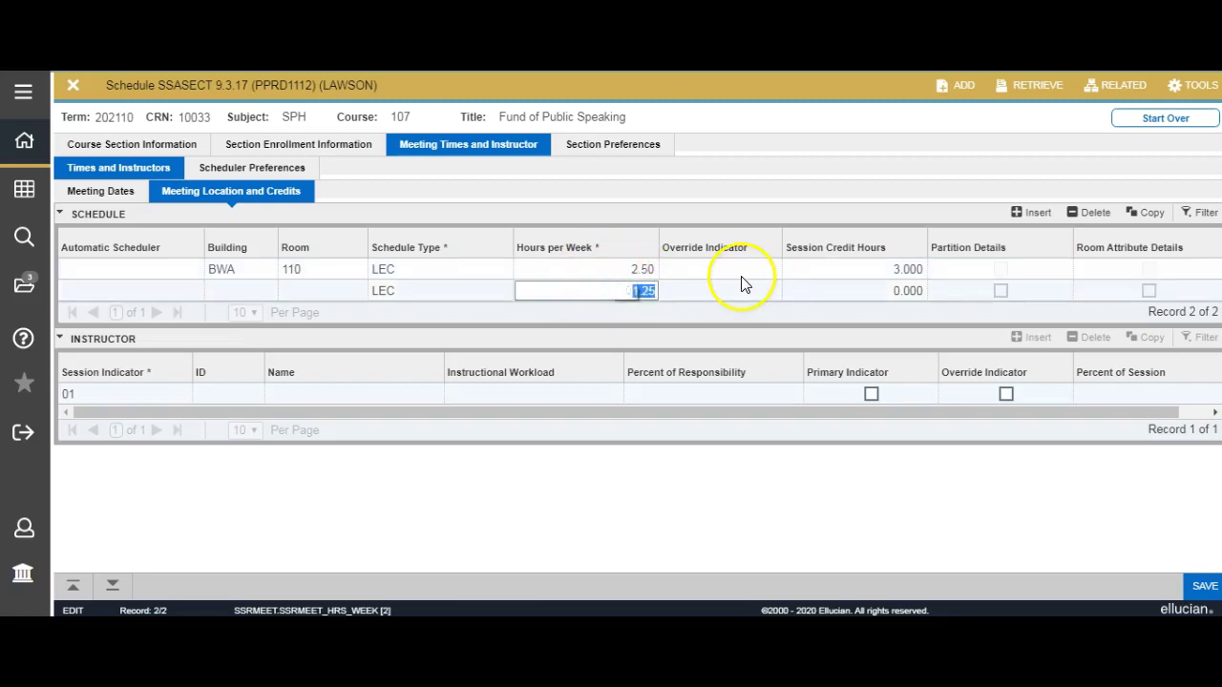
key("Up")
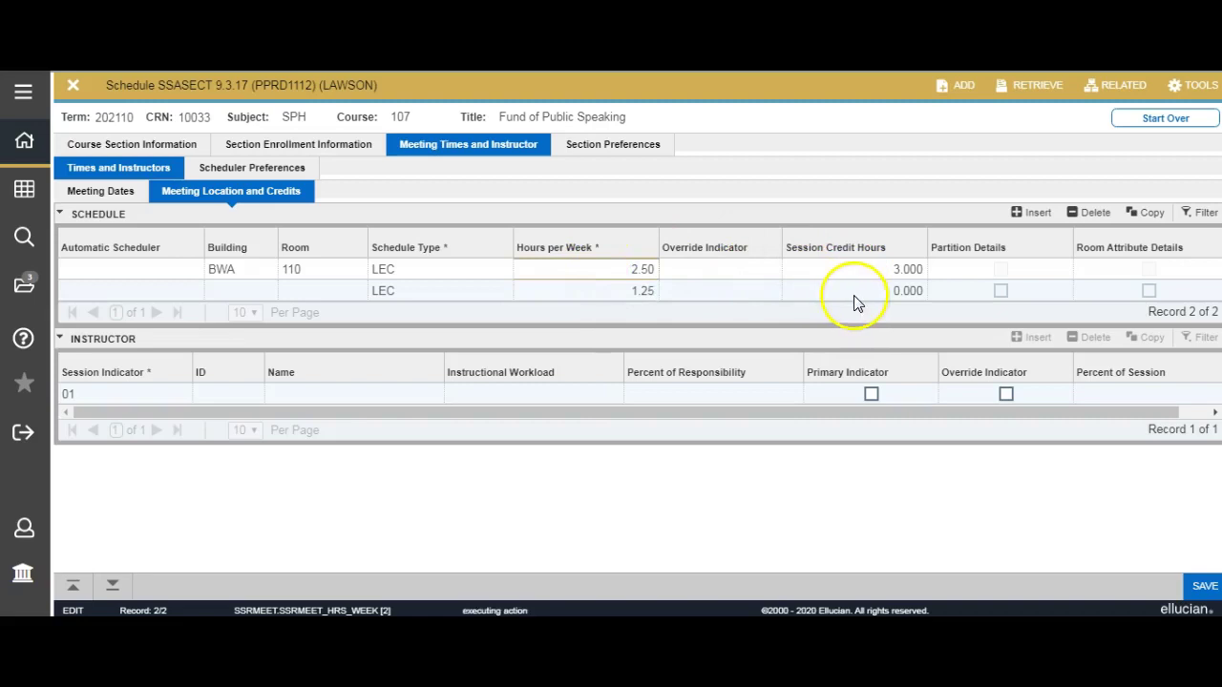
left_click(858, 272)
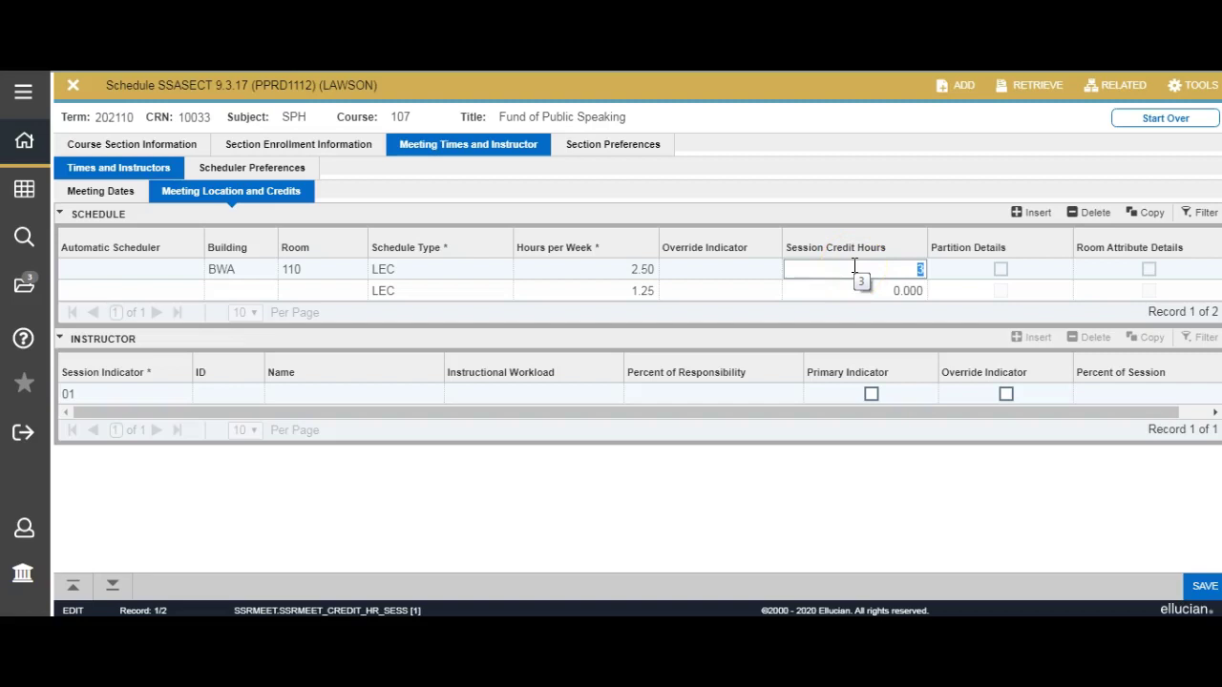
left_click(825, 292)
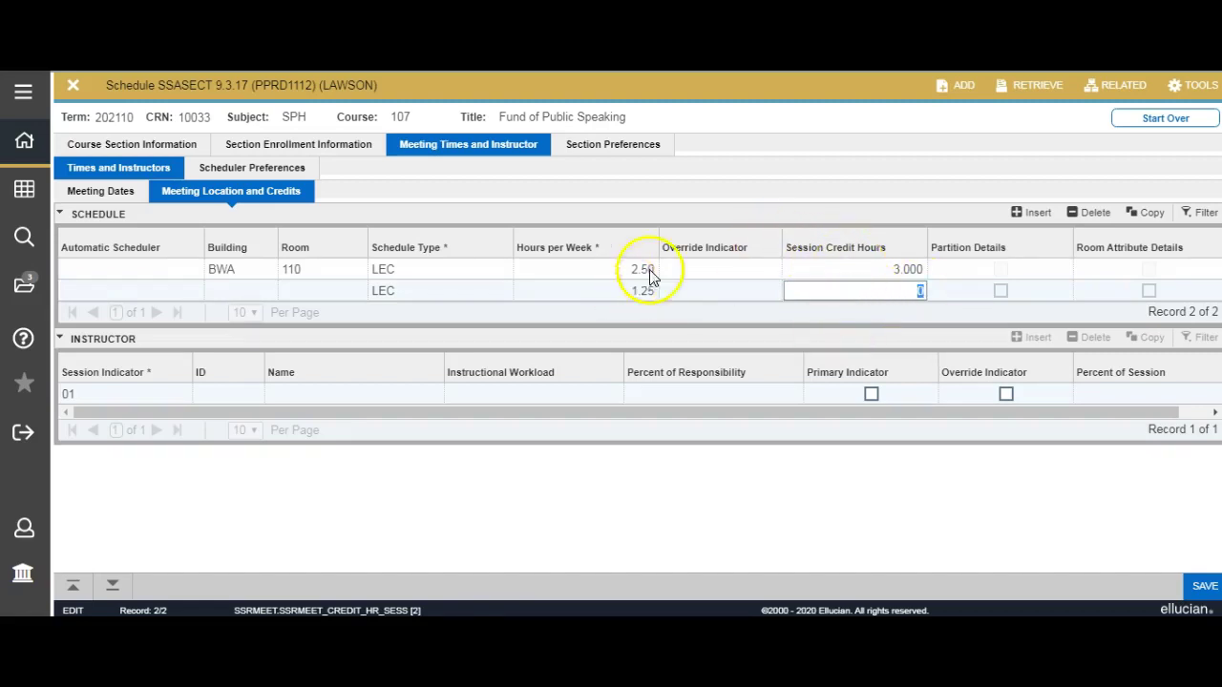
Enter building BWA and room 112 for the second meeting record
left_click(226, 292)
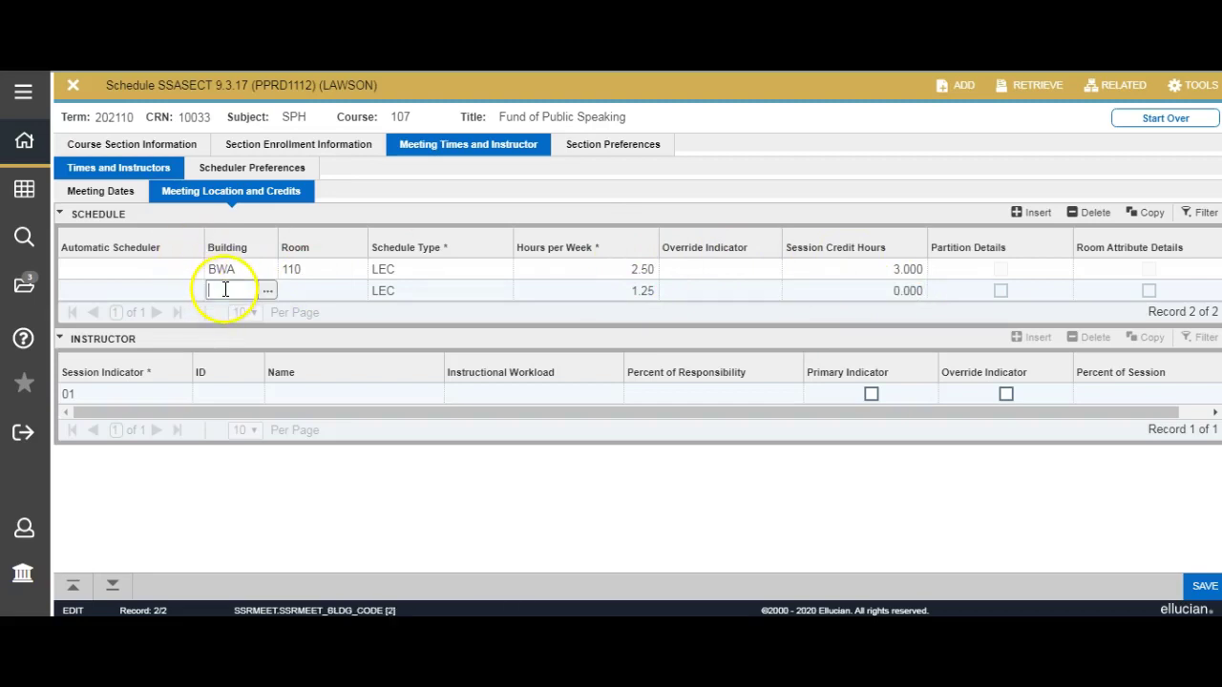
type("BWA")
key("Tab")
type("112")
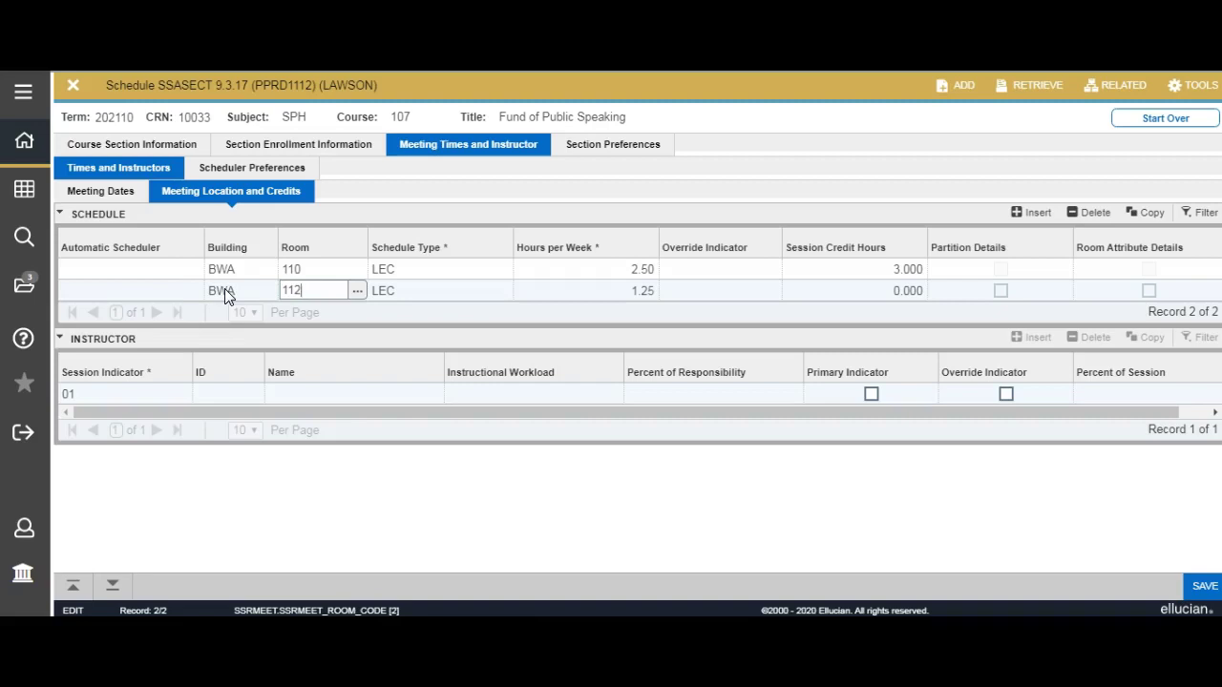
Check the second meeting record's schedule type, hours per week and override fields, and save both meeting records
left_click(440, 291)
key("Tab")
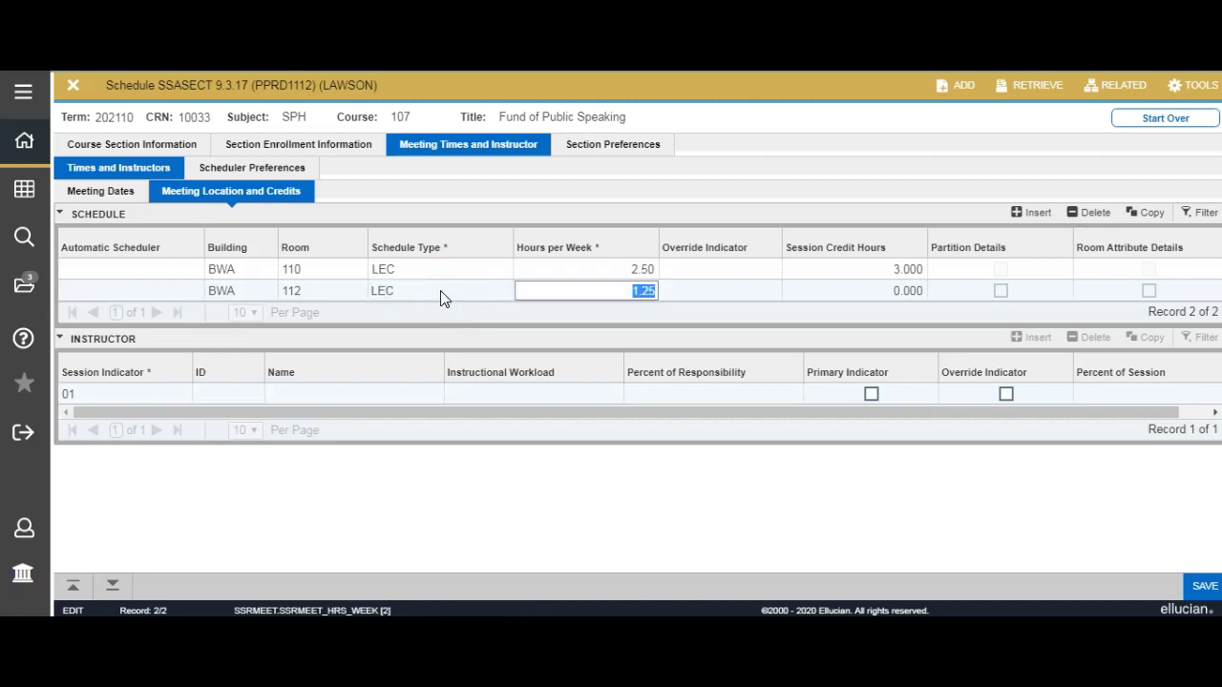
key("Tab")
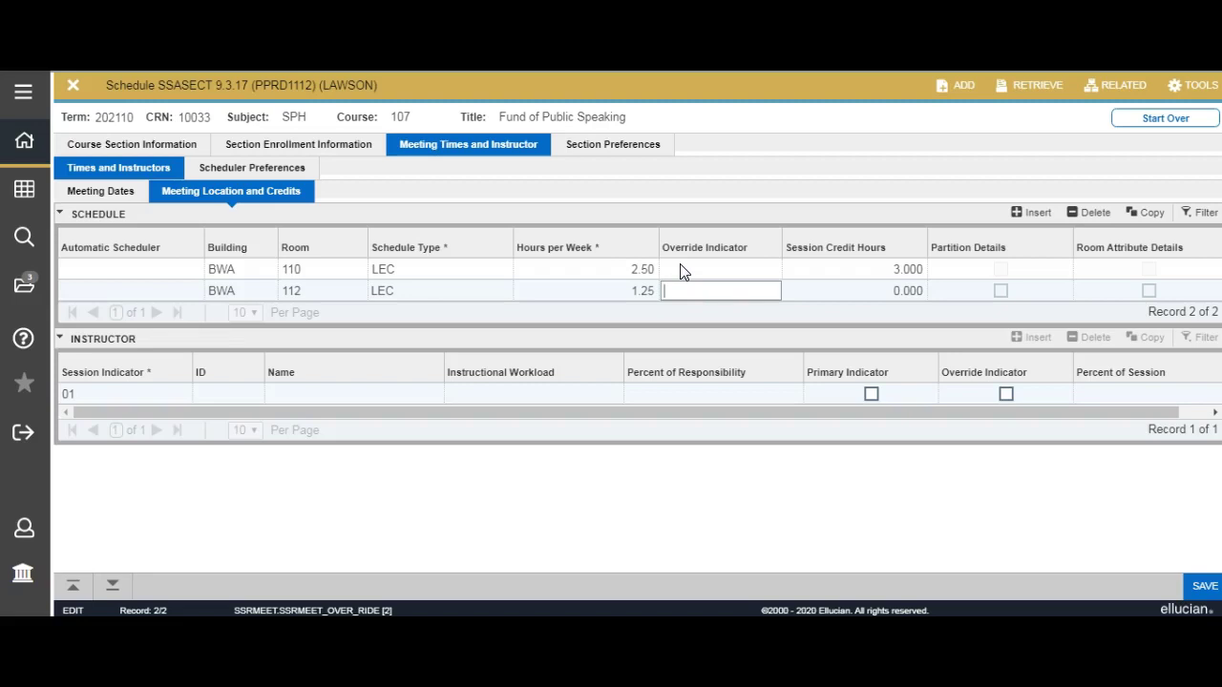
key("Tab")
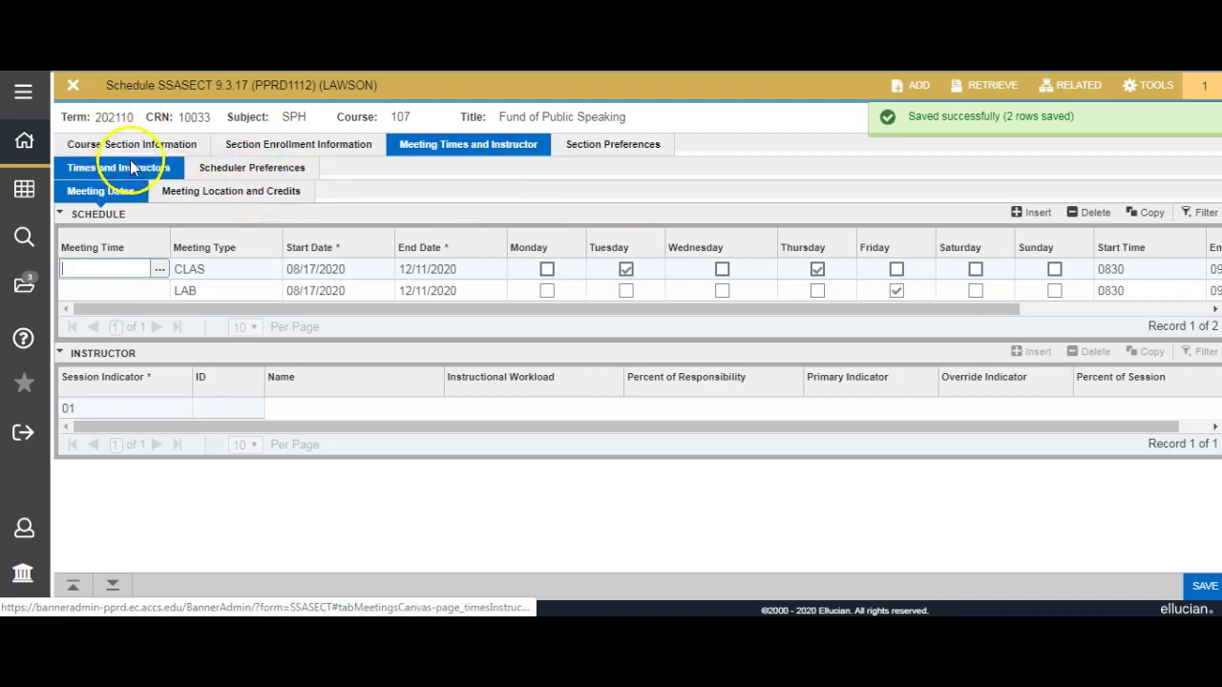
Return to the meeting location and credits, set the second record's session credit hours to 1.00, and compare them with the first record's
left_click(176, 197)
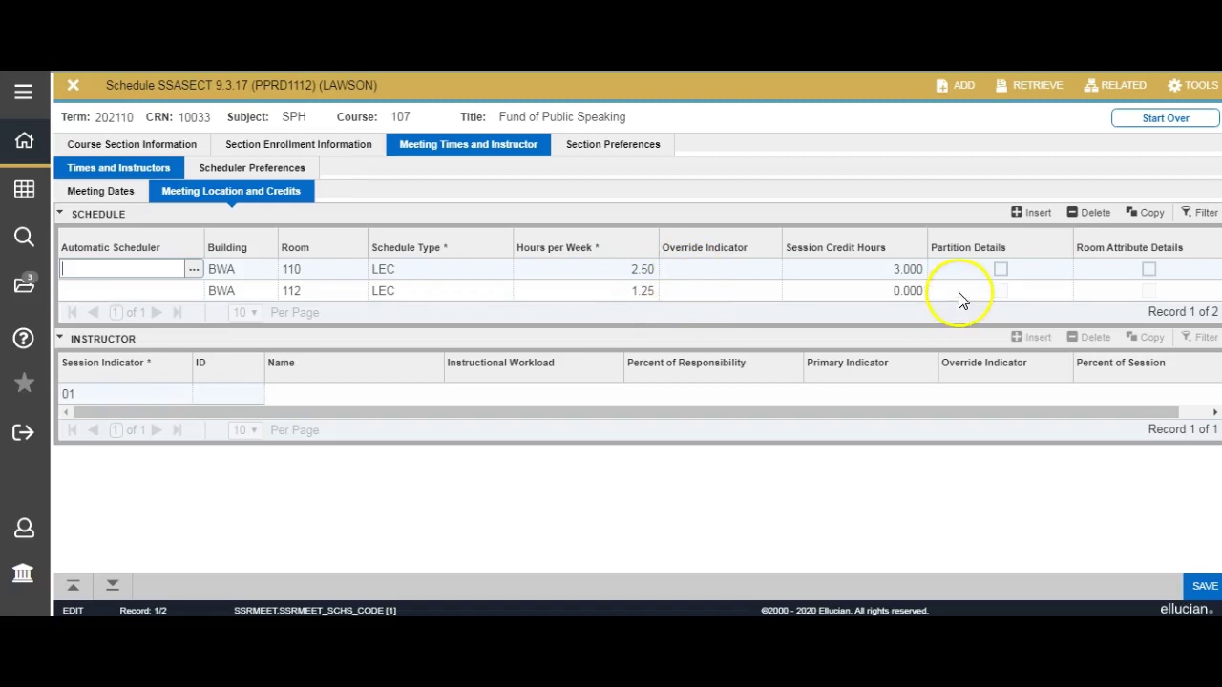
left_click(902, 291)
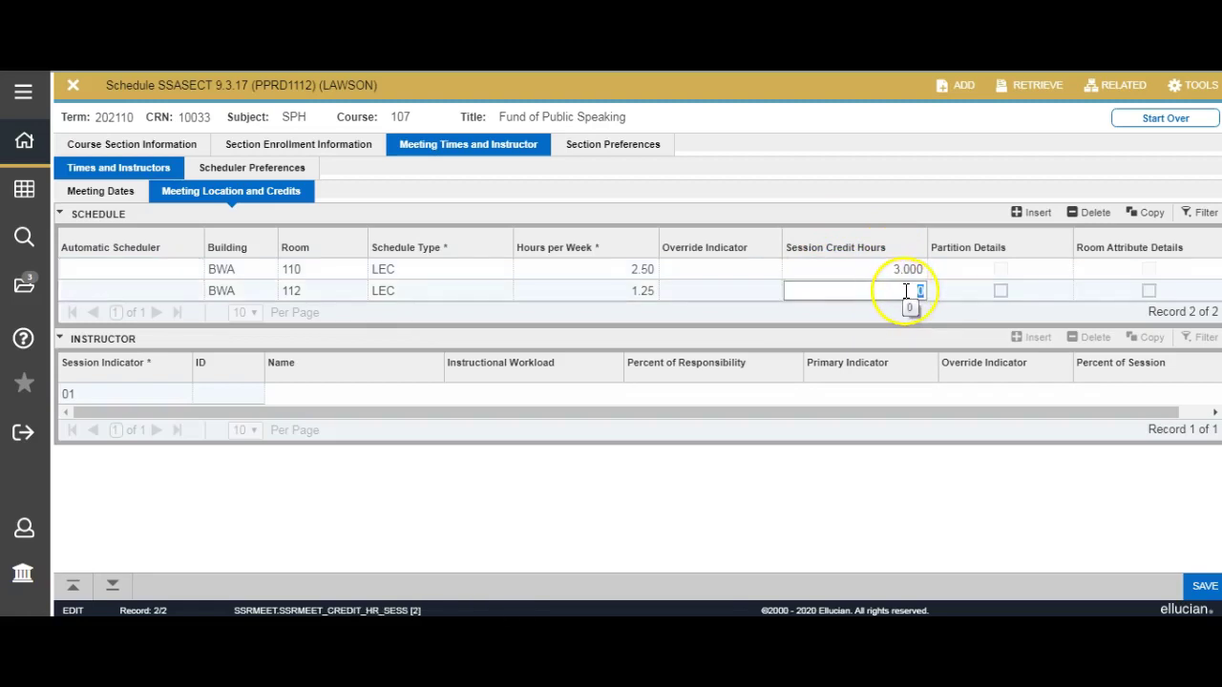
type("1.00")
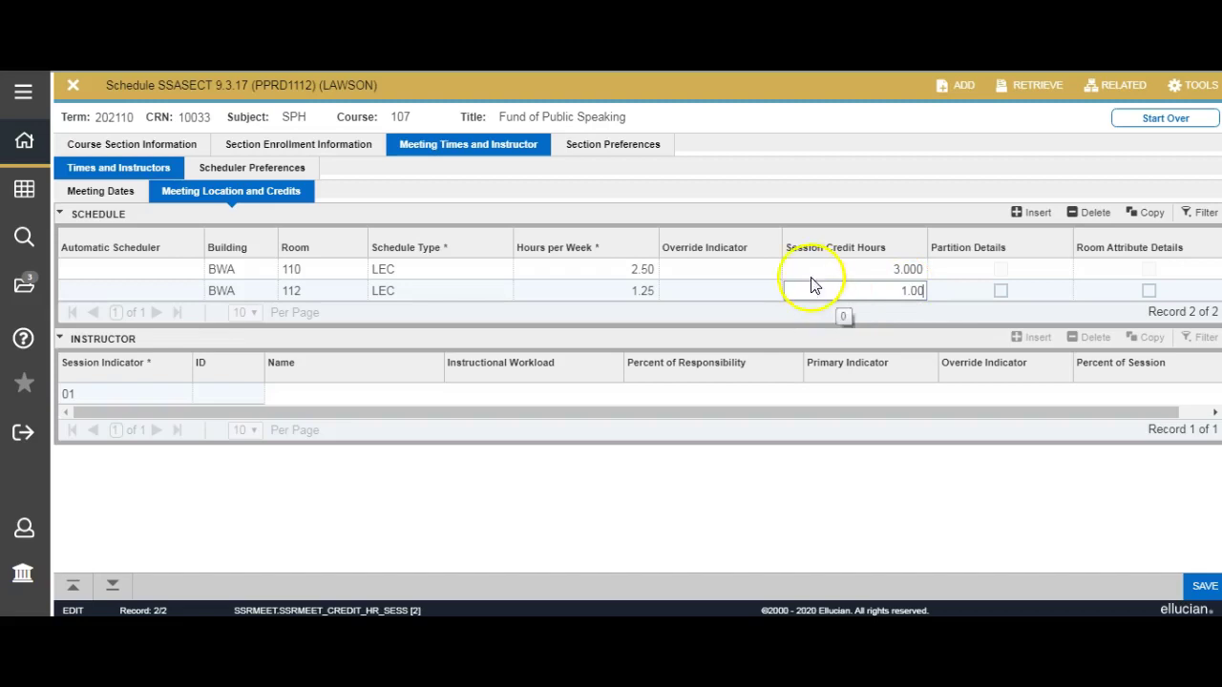
key("Tab")
left_click(804, 271)
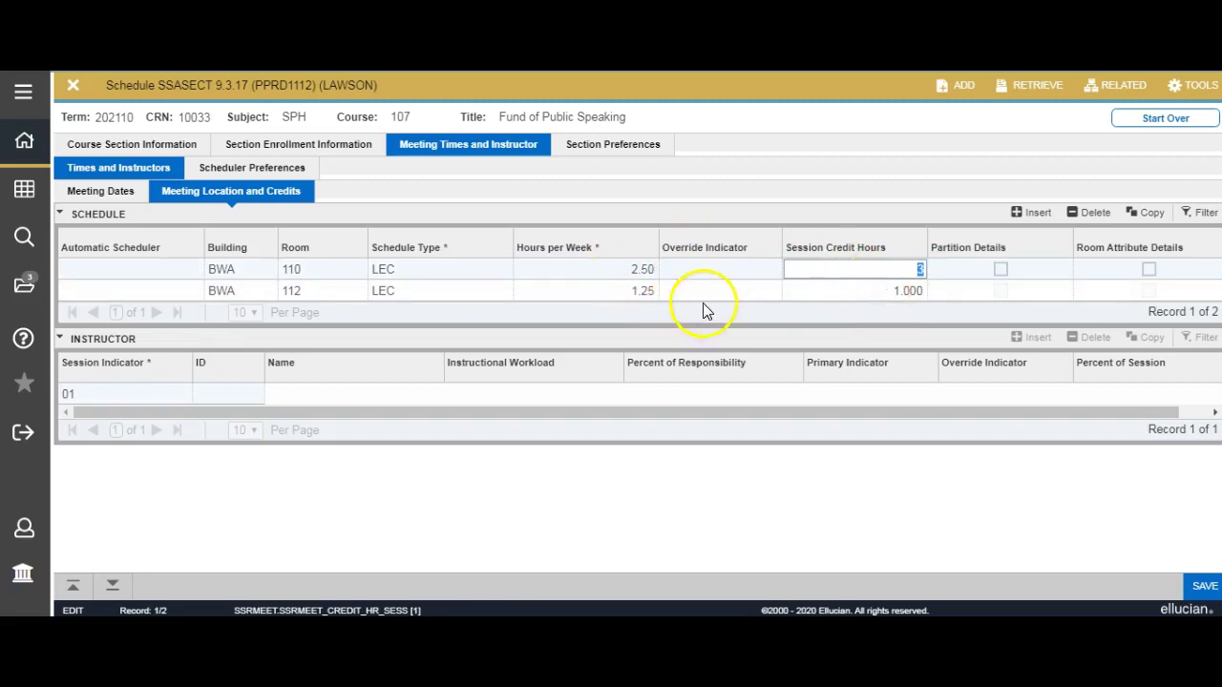
left_click(858, 292)
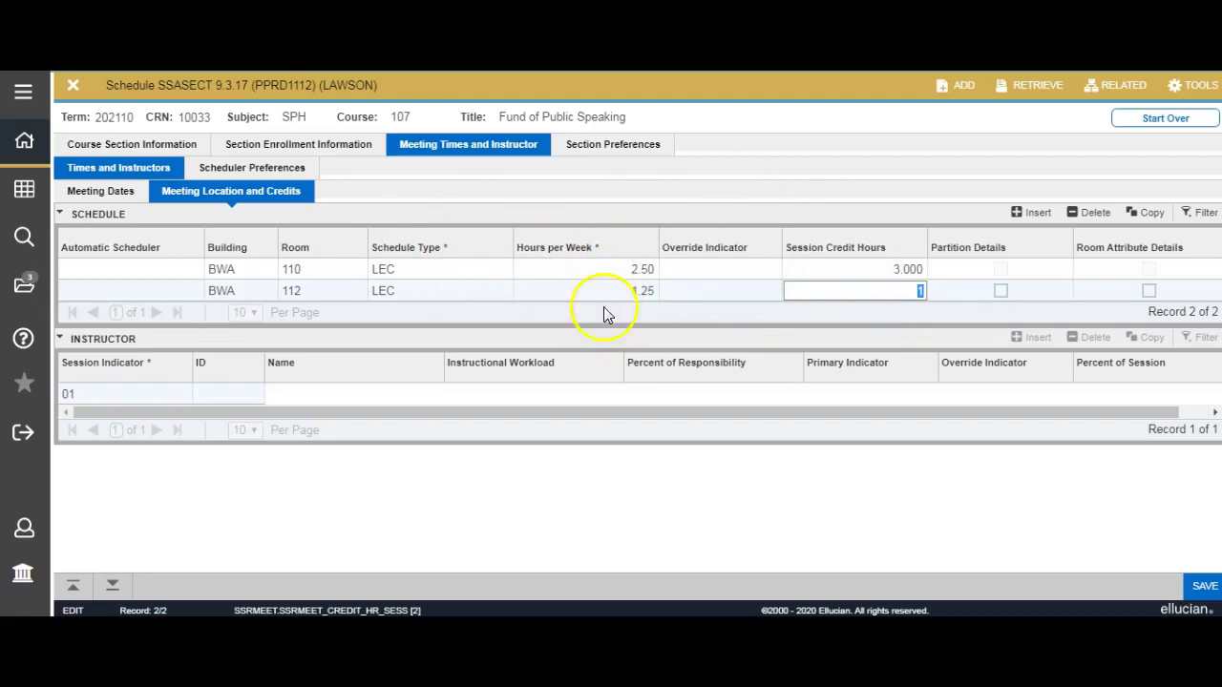
left_click(789, 274)
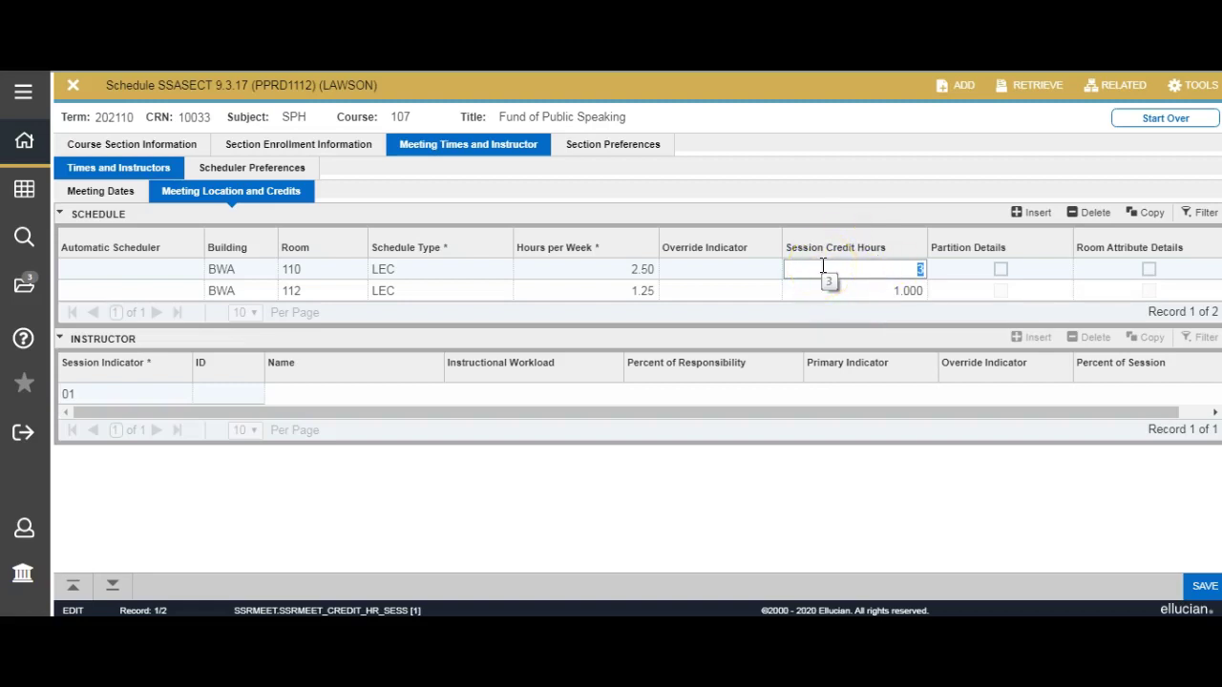
Enter override indicator O for both meeting records, try to save them, and dismiss the resulting message
left_click(703, 273)
left_click(703, 291)
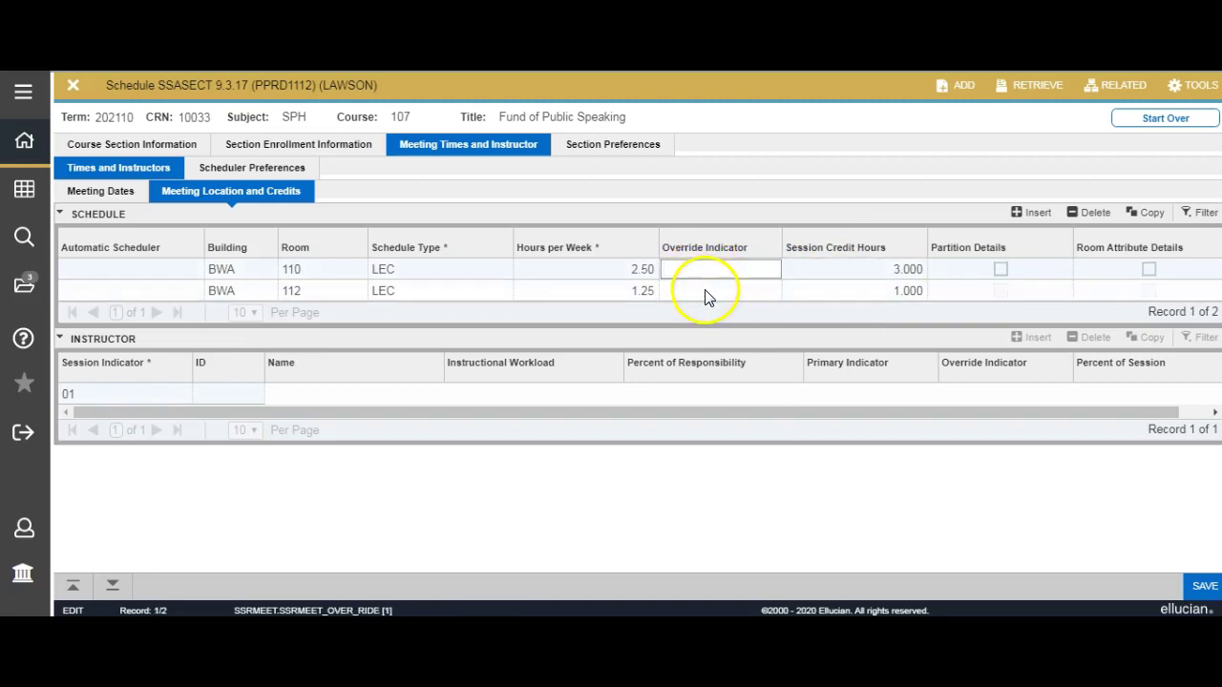
left_click(711, 291)
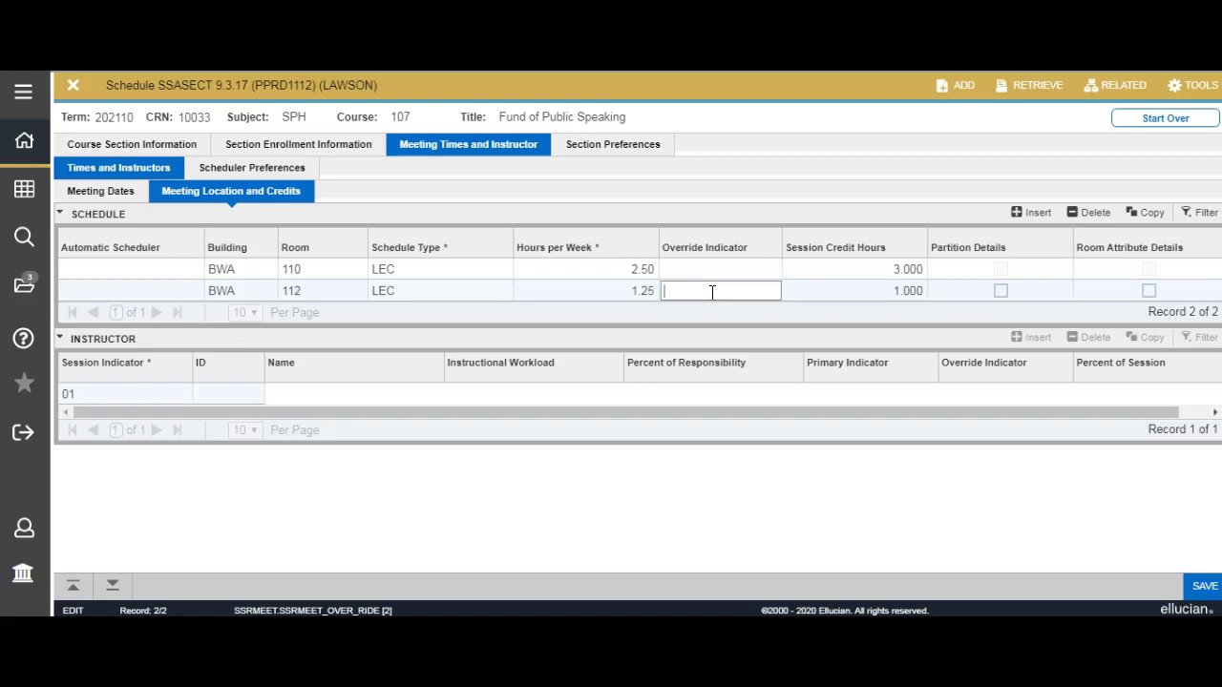
type("O")
key("Tab")
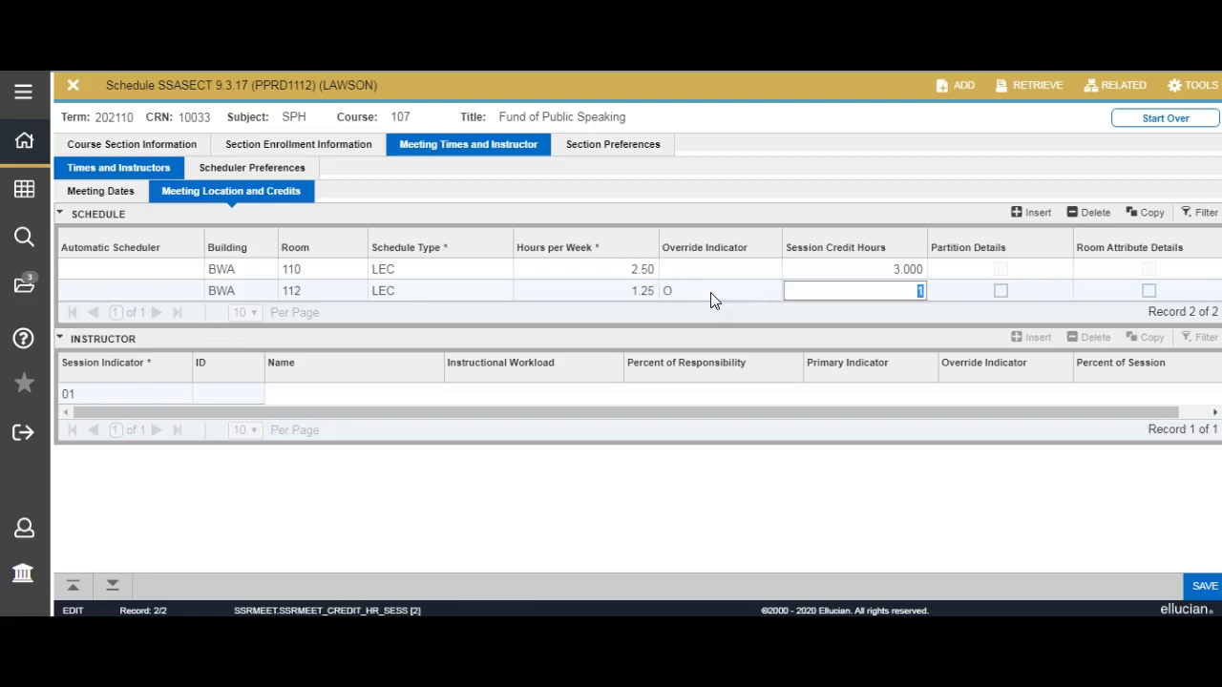
left_click(672, 268)
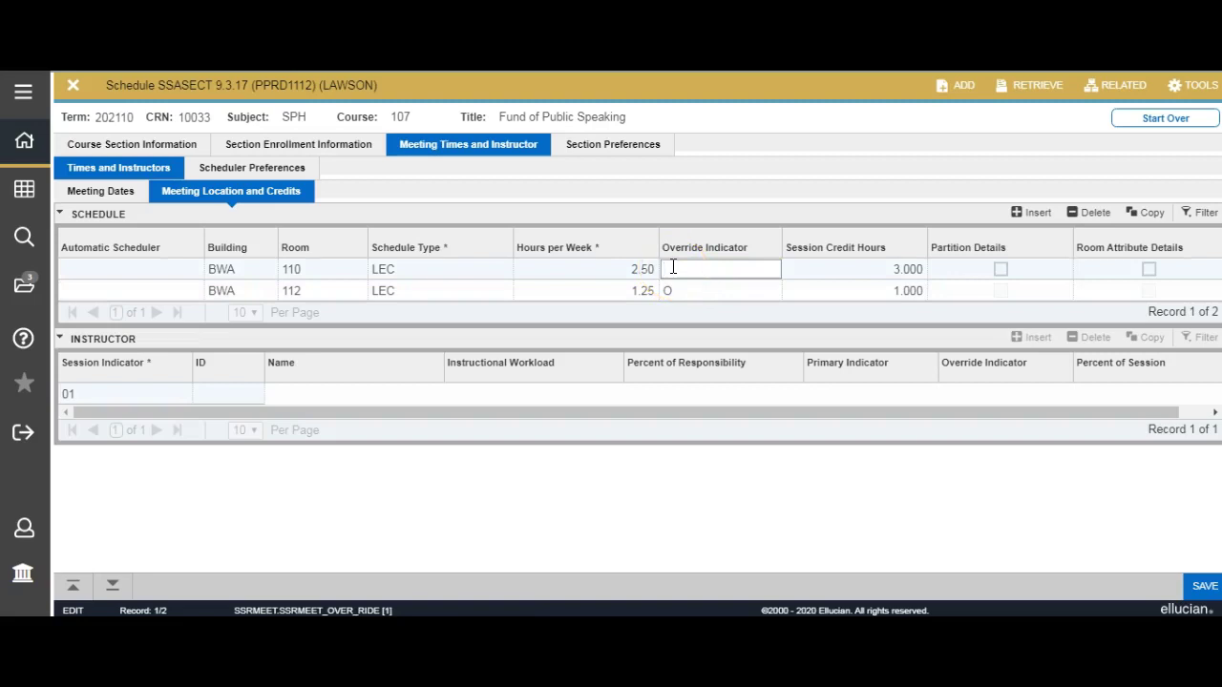
type("O")
left_click(703, 295)
key("Tab")
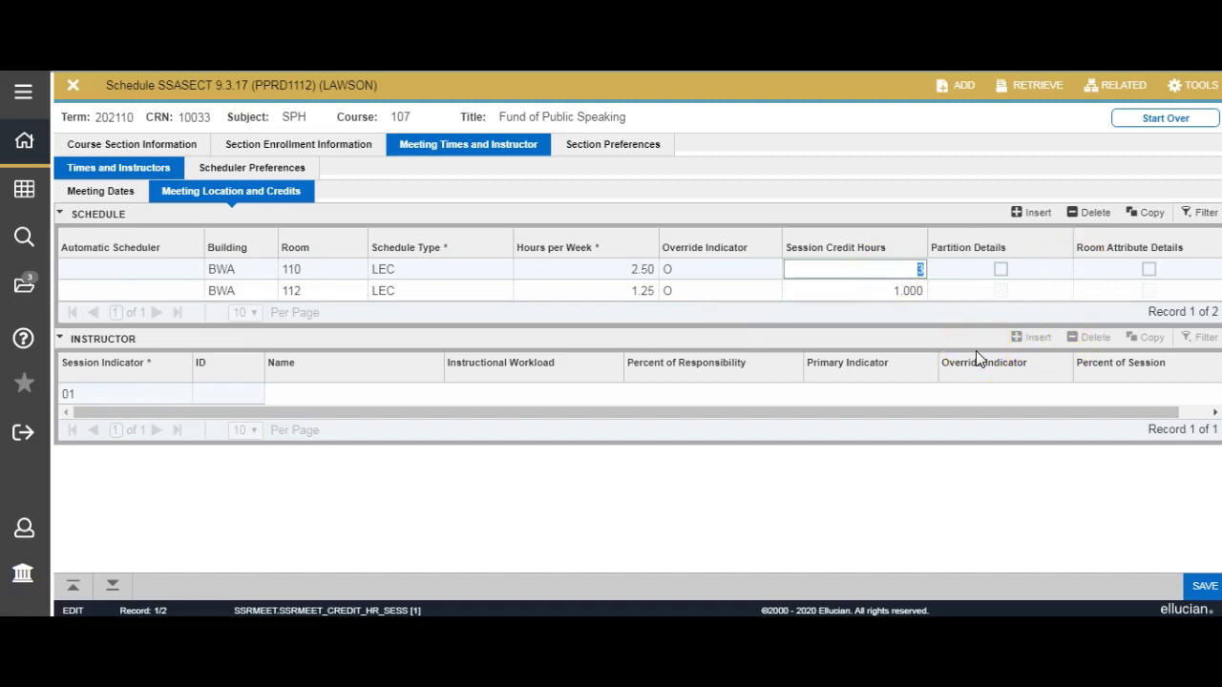
key("Tab")
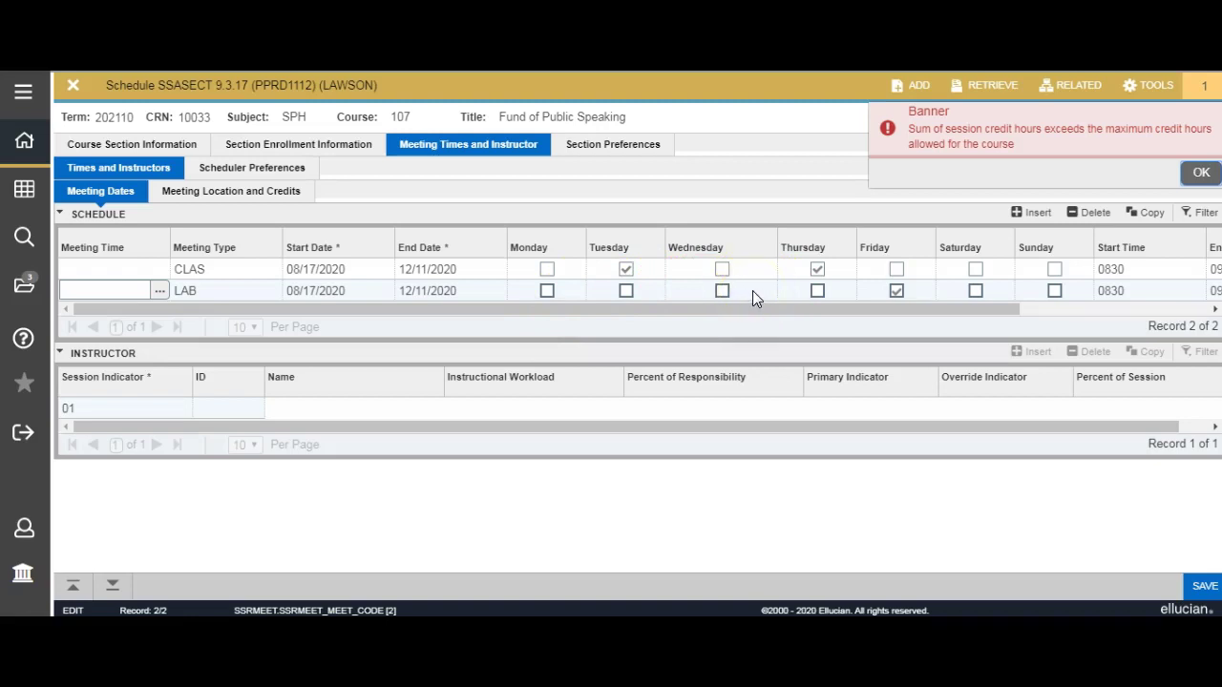
left_click(1199, 174)
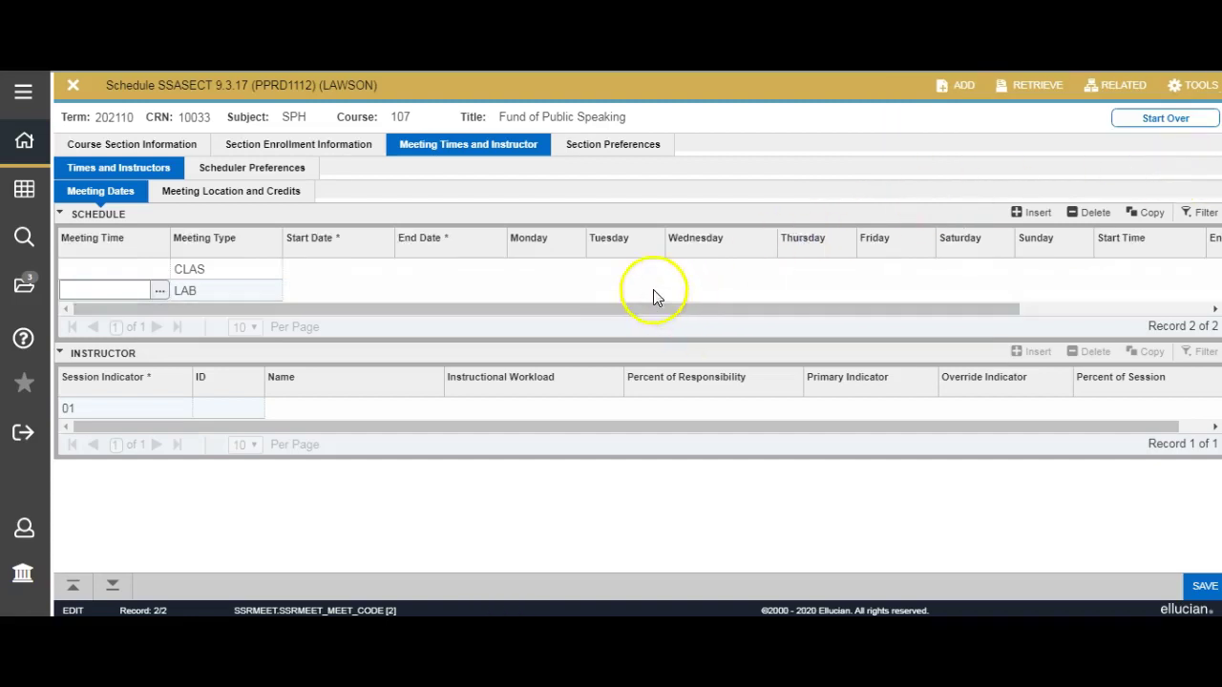
Reset the second meeting record's session credit hours to 0 in the location and credits details, and save both records
left_click(256, 192)
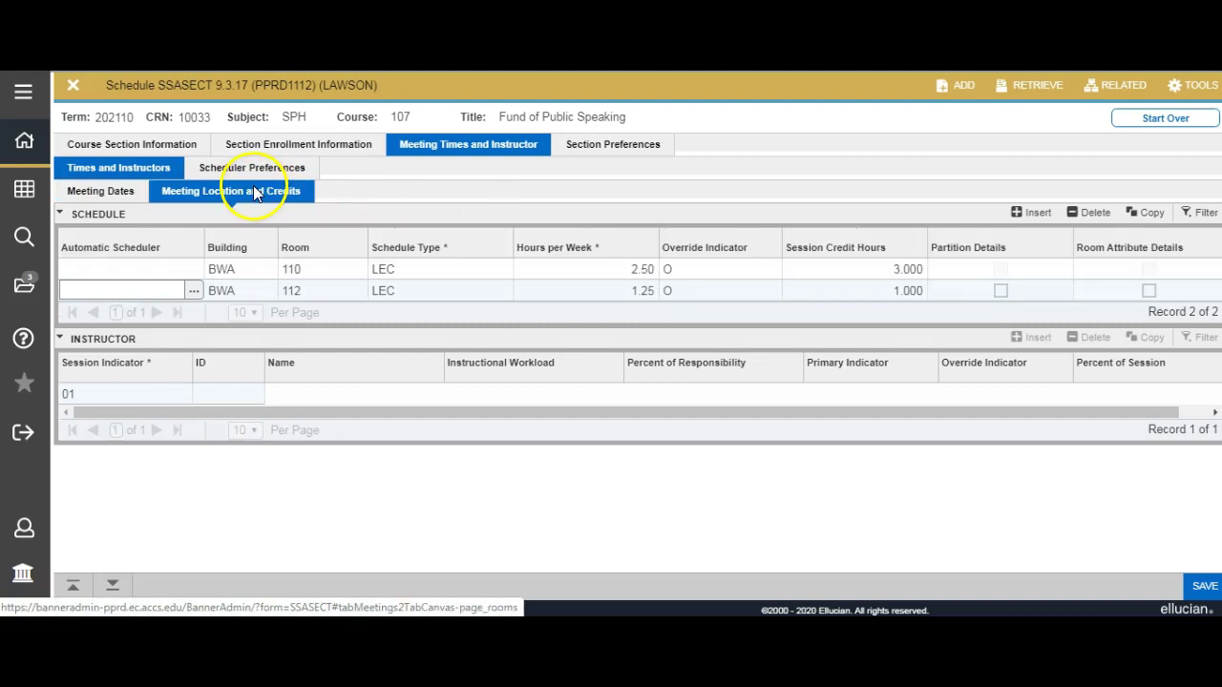
left_click(910, 290)
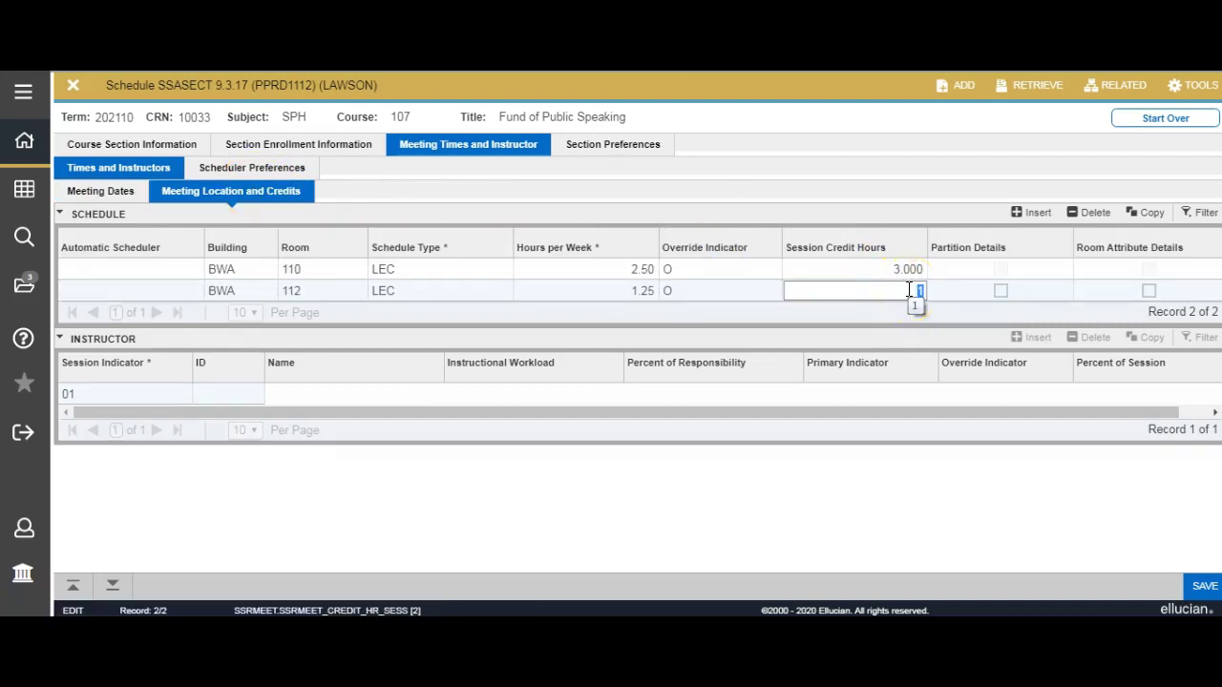
type("0")
key("Tab")
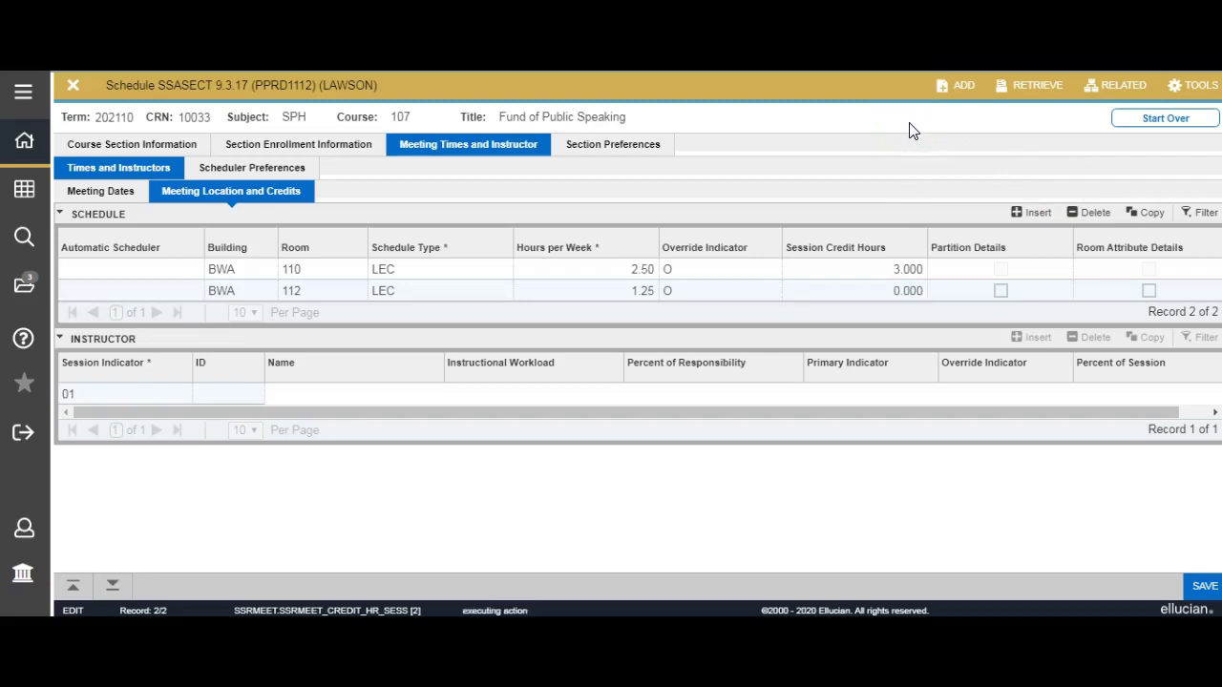
key("F10")
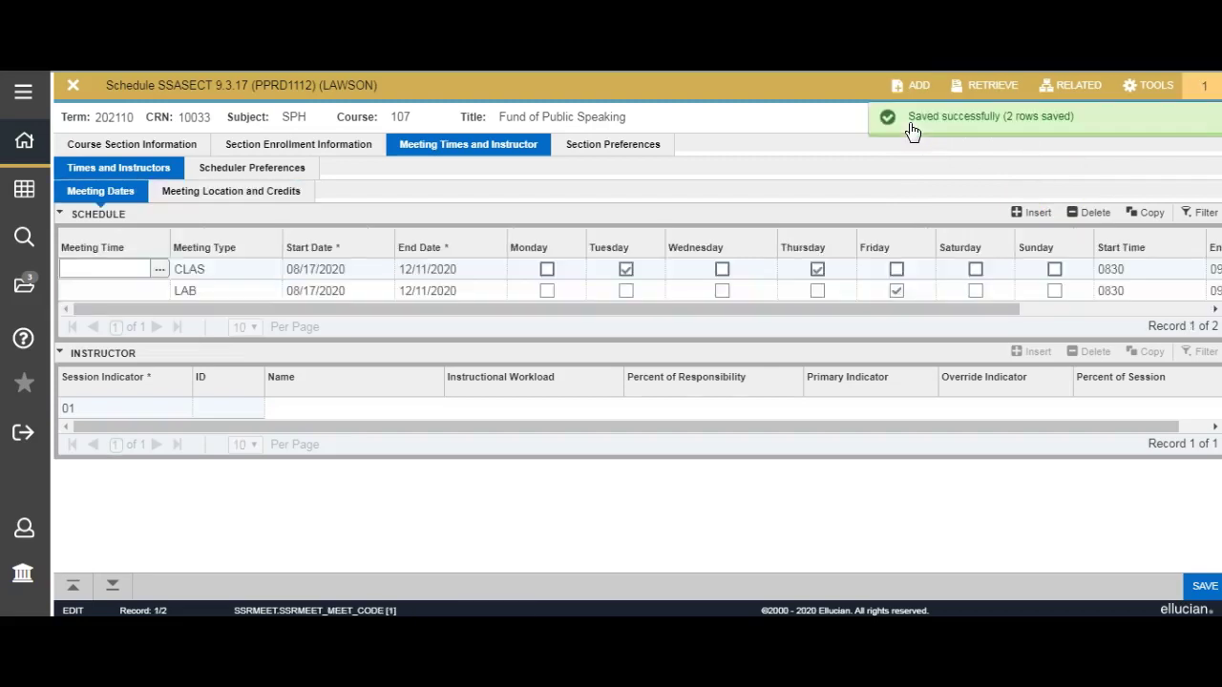